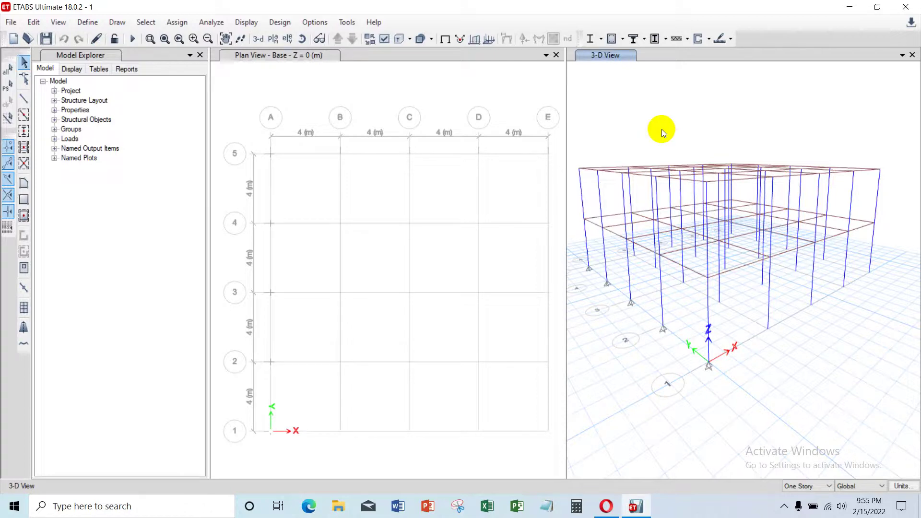
Open the slab section definitions and start adding a new slab property.
left_click(84, 21)
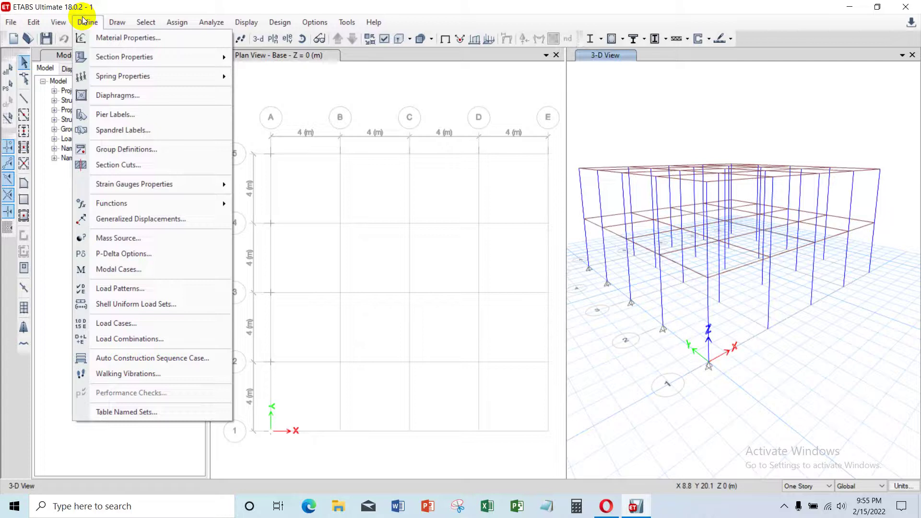
mouse_move(112, 59)
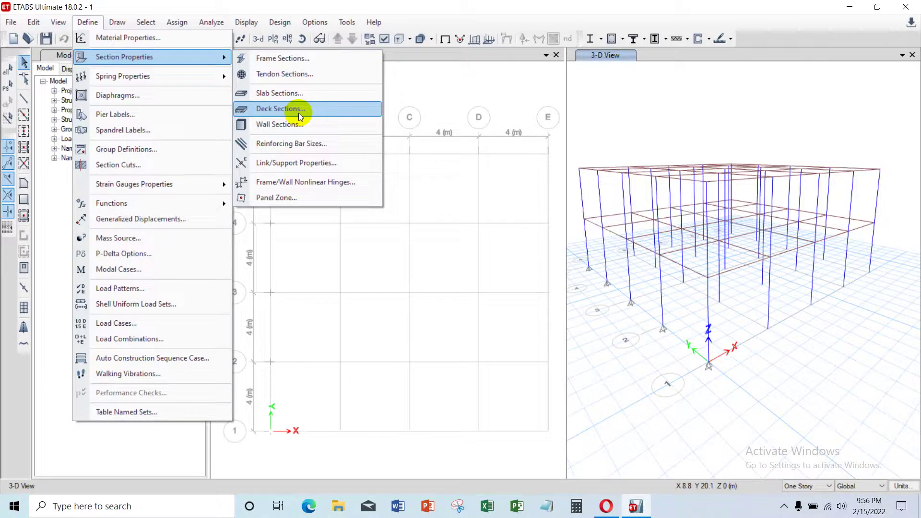
left_click(313, 93)
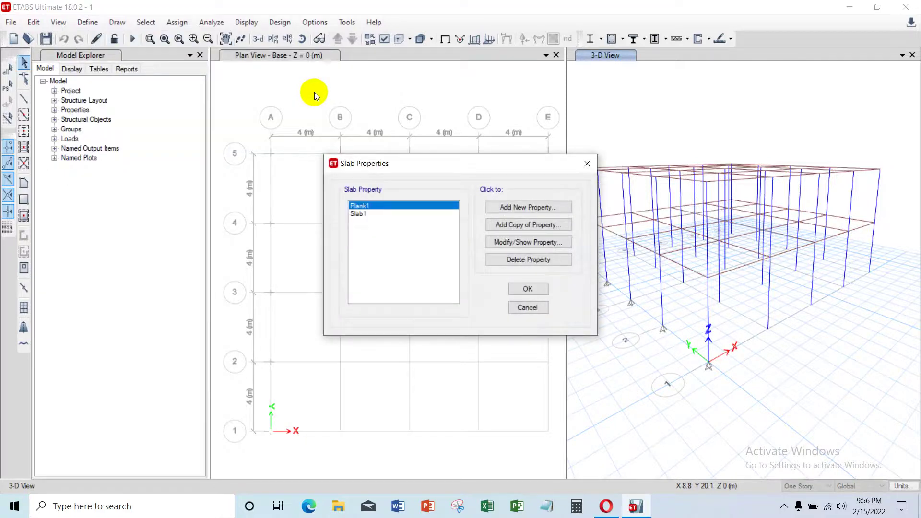
left_click_drag(388, 168, 269, 88)
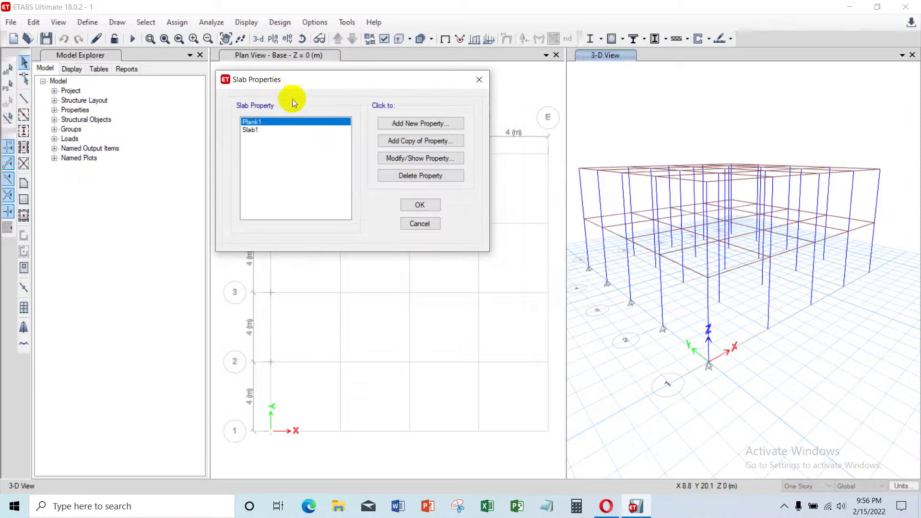
left_click(420, 125)
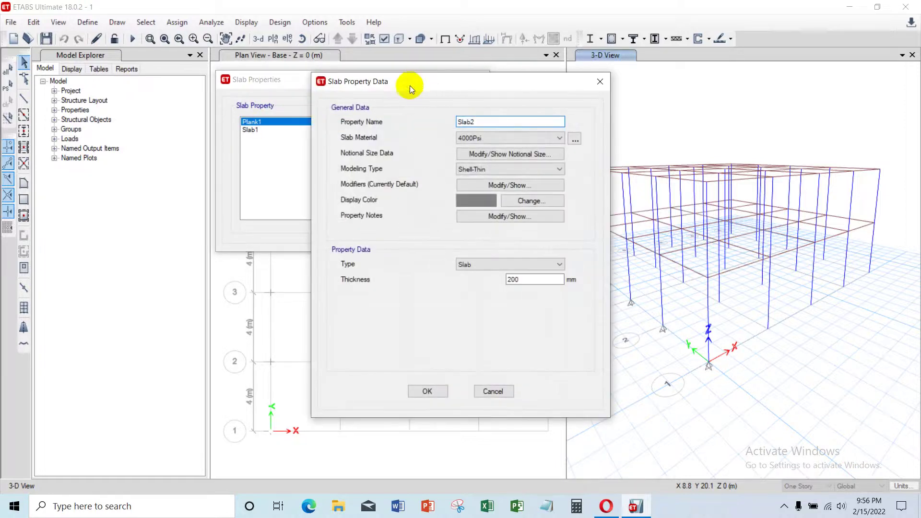
left_click_drag(410, 86, 592, 83)
Name the new slab property "Plate 150 mm".
left_click(670, 121)
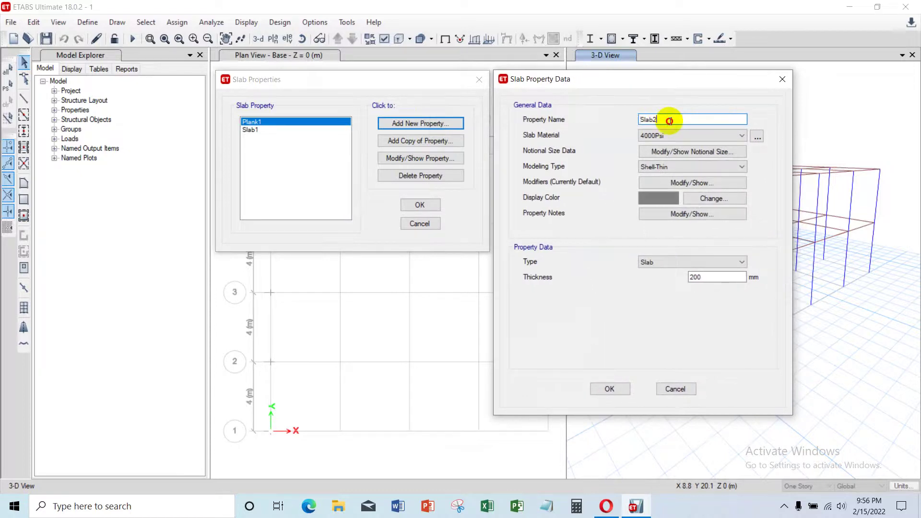
double_click(670, 121)
left_click(667, 122)
key("BackSpace")
key("BackSpace")
key("BackSpace")
key("BackSpace")
key("BackSpace")
type("Plate 150mm")
left_click(668, 120)
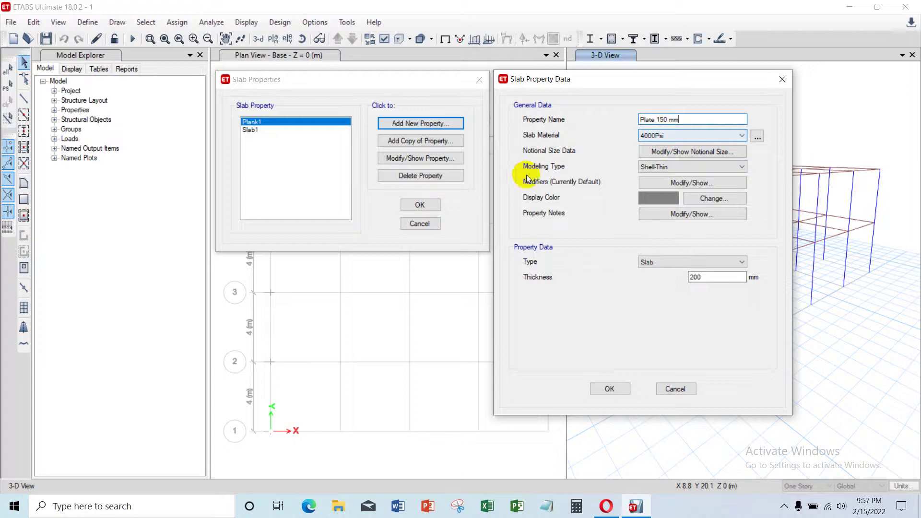
Set the slab material to 25 MPa and the display color to orange (Red 248, Green 80, Blue 7).
left_click(693, 134)
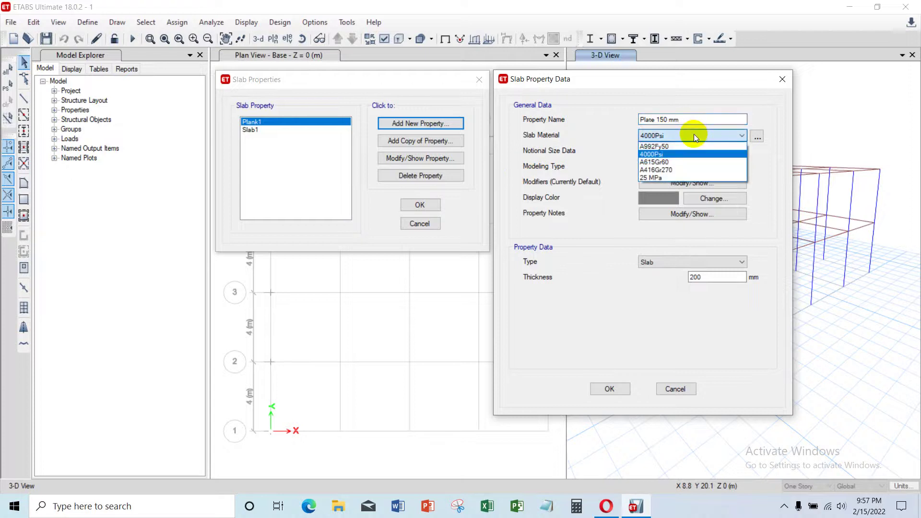
left_click(654, 178)
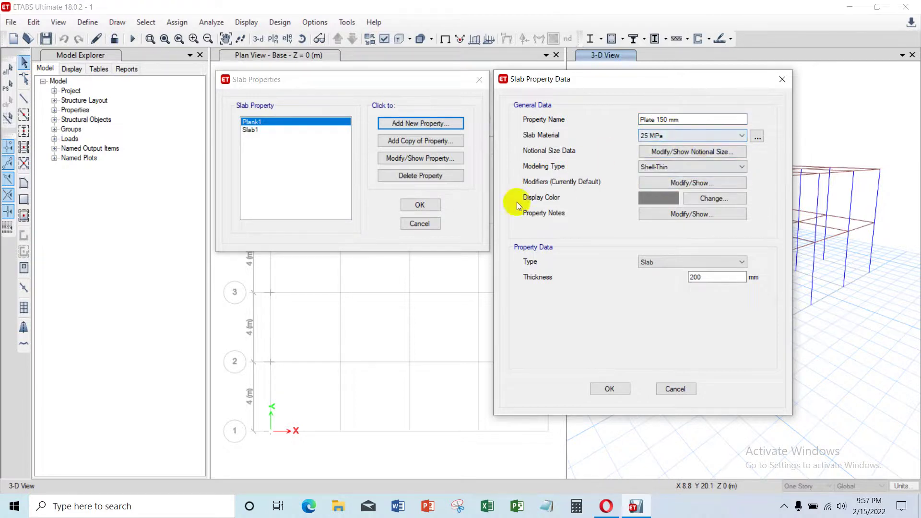
left_click(651, 198)
left_click(469, 135)
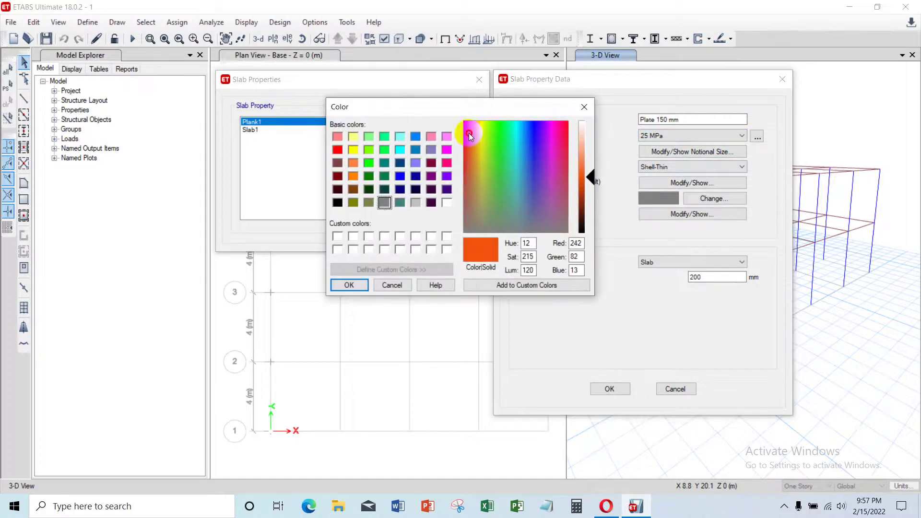
left_click_drag(469, 136, 469, 128)
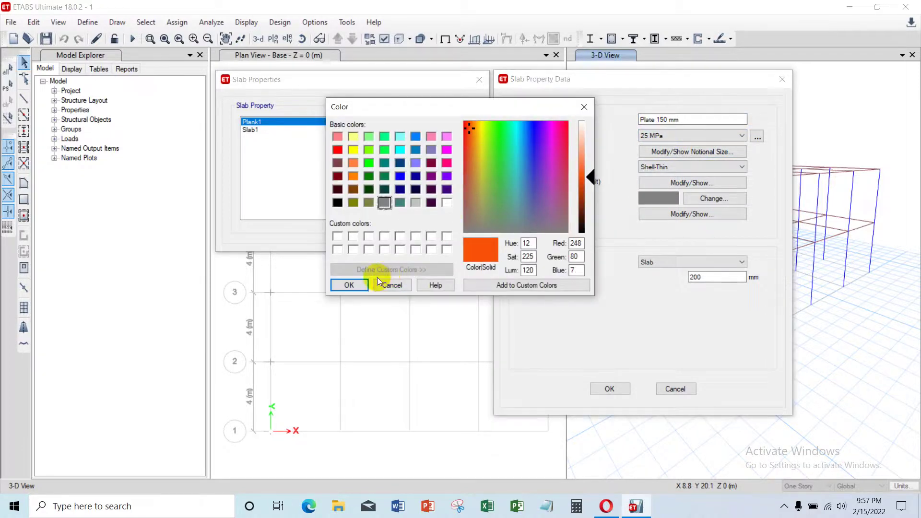
left_click(359, 287)
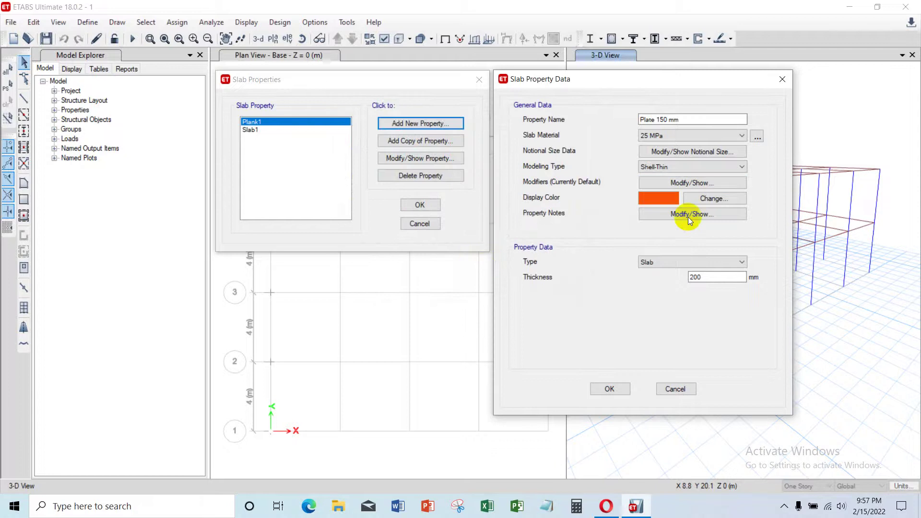
Save the Plate 150 mm property with the type Slab and accept the slab property definitions.
left_click(640, 264)
left_click(647, 264)
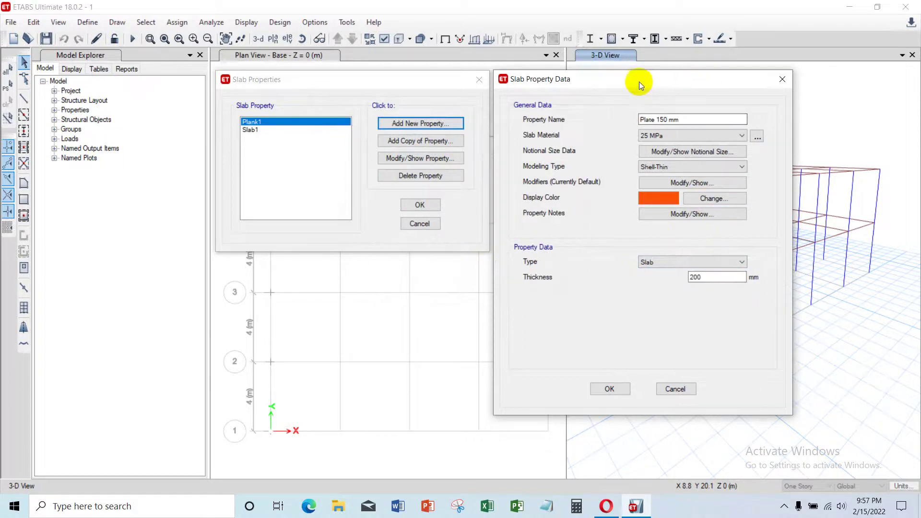
left_click_drag(639, 82, 642, 85)
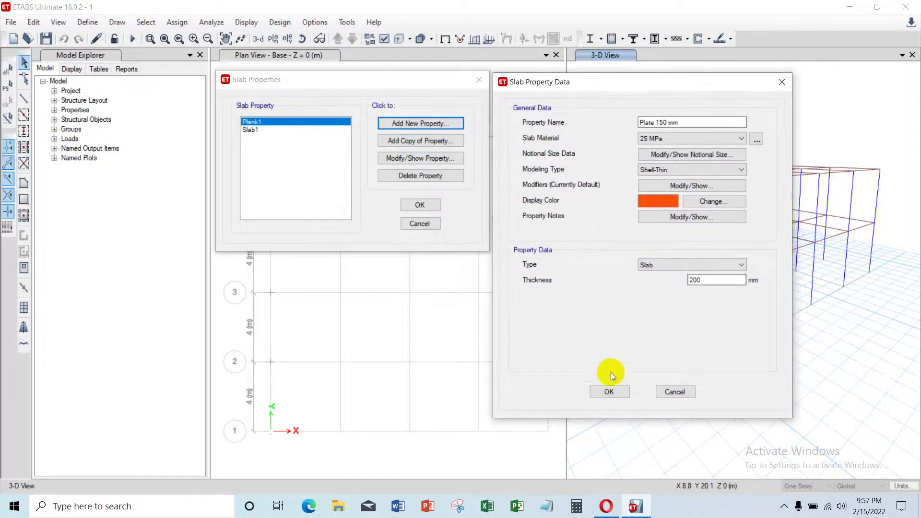
left_click(613, 393)
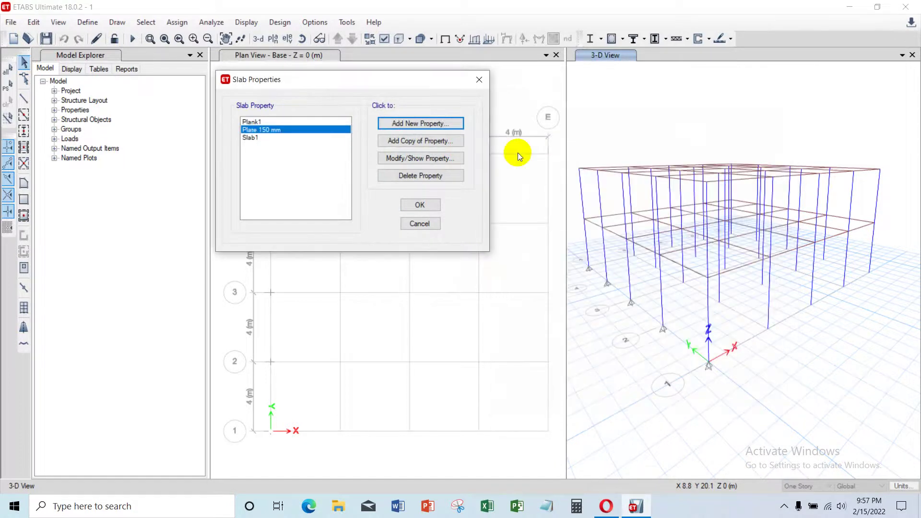
left_click(427, 205)
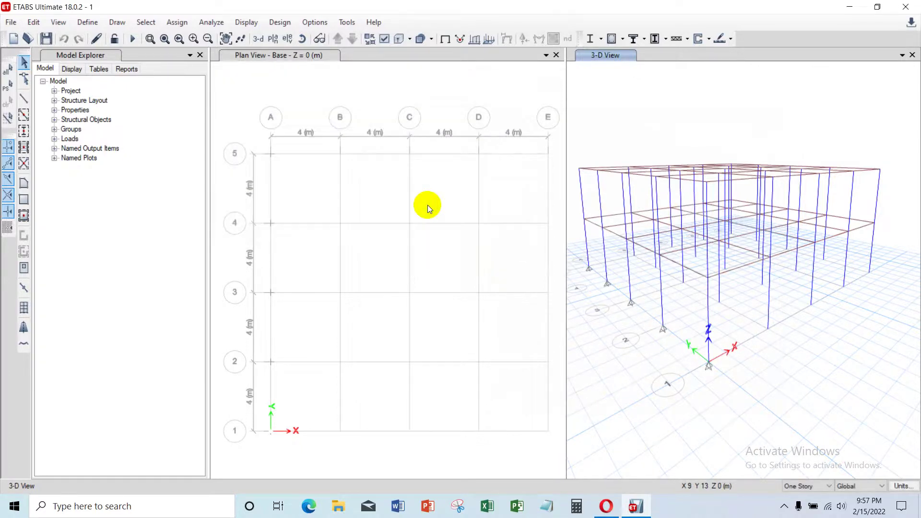
Switch the plan view up from the base to Story1 at Z = 4 m.
middle_click_drag(777, 247, 747, 233, "shift")
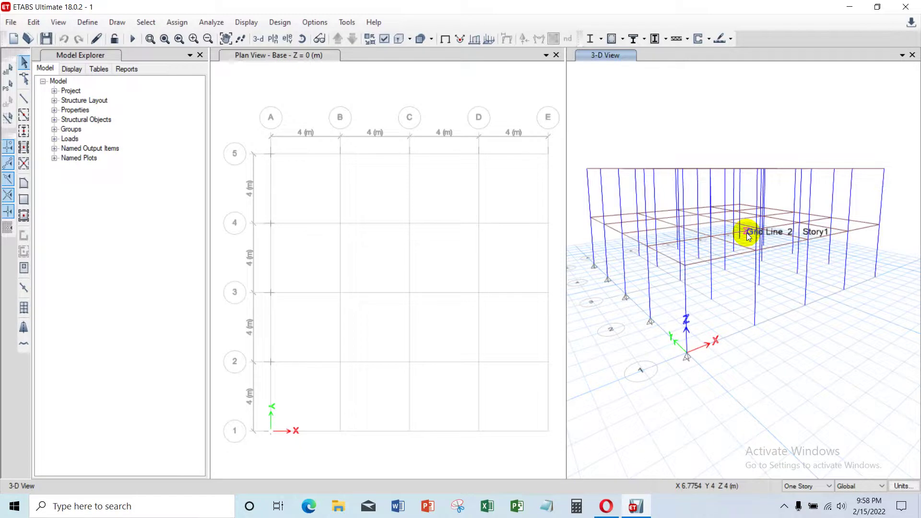
left_click(473, 67)
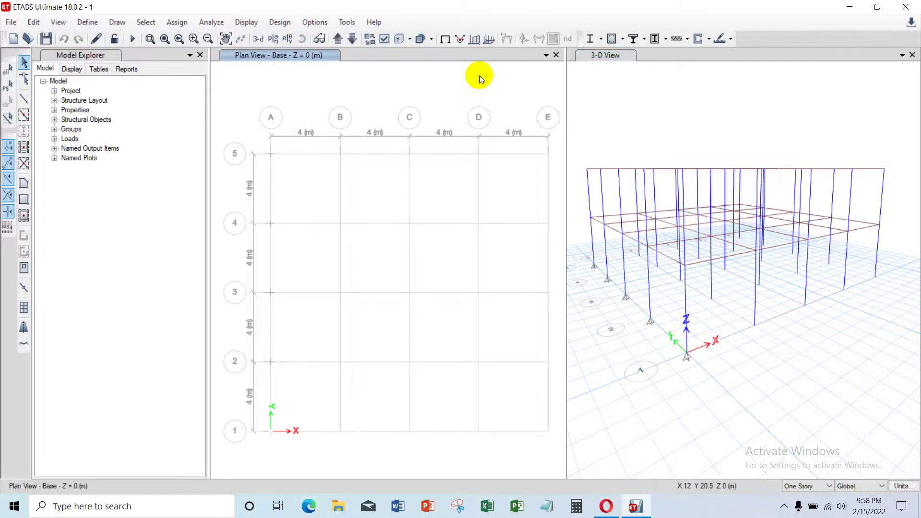
middle_click_drag(443, 119, 430, 107)
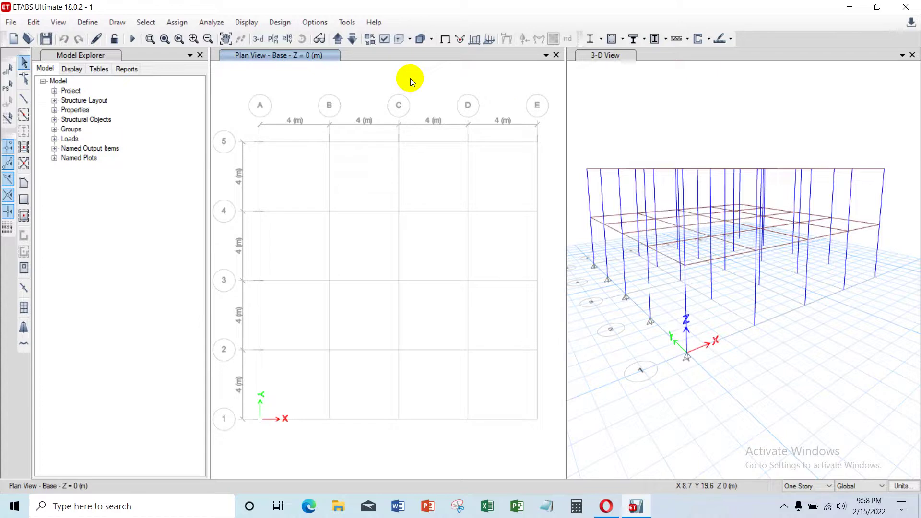
left_click(339, 40)
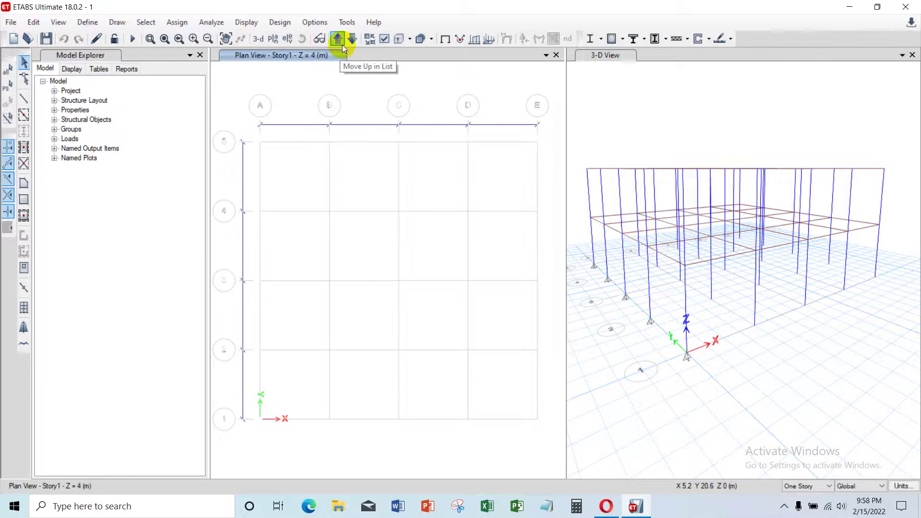
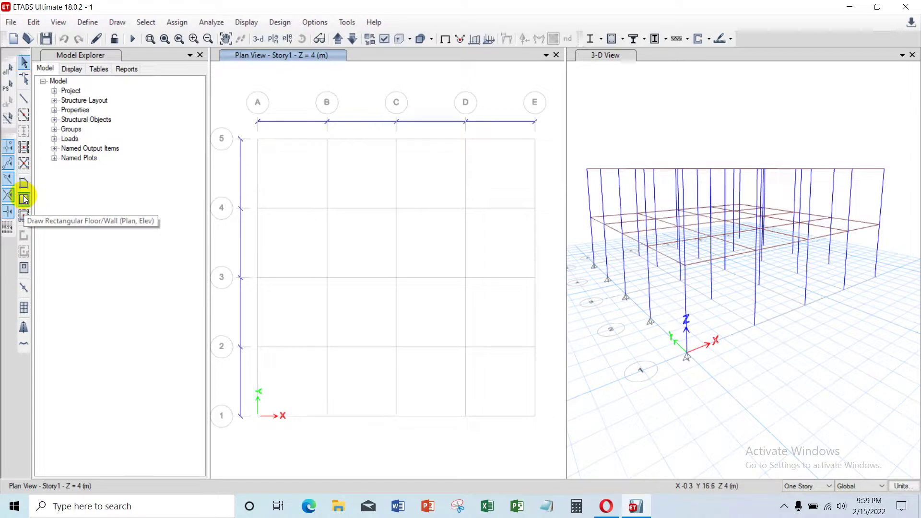
Draw a 4 m by 4 m rectangular floor with the Plate 150 mm property from grid point A-5 to B-4.
left_click(24, 199)
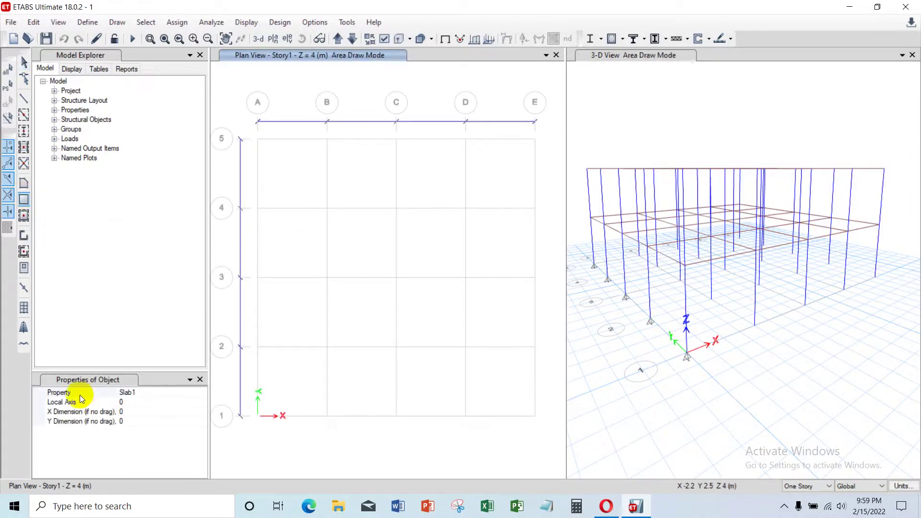
left_click(157, 392)
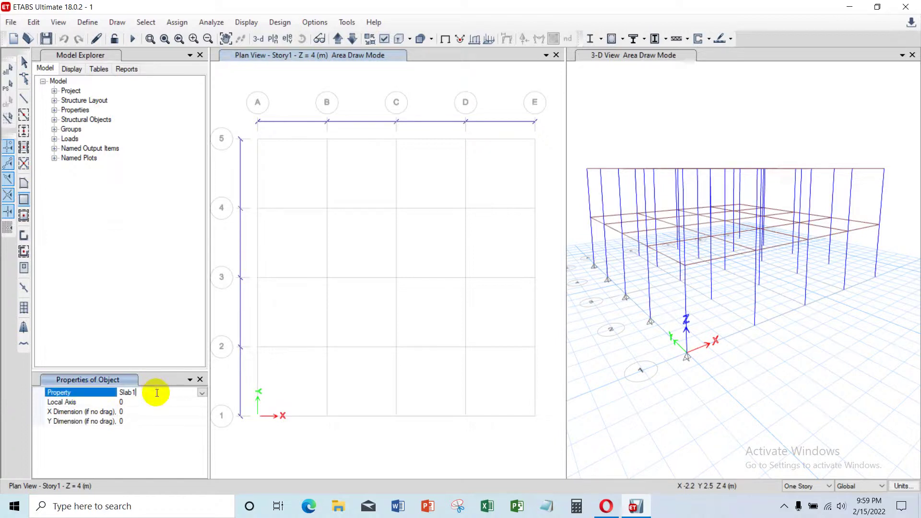
left_click(201, 393)
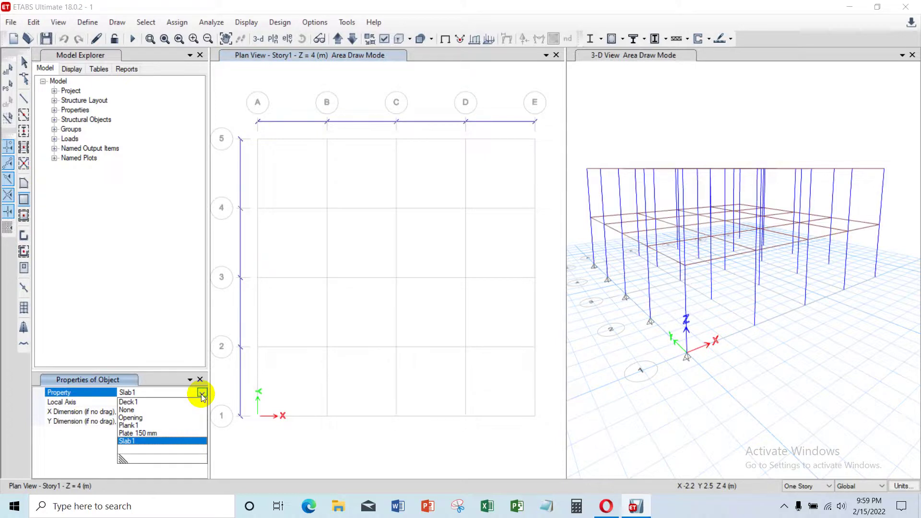
left_click(144, 440)
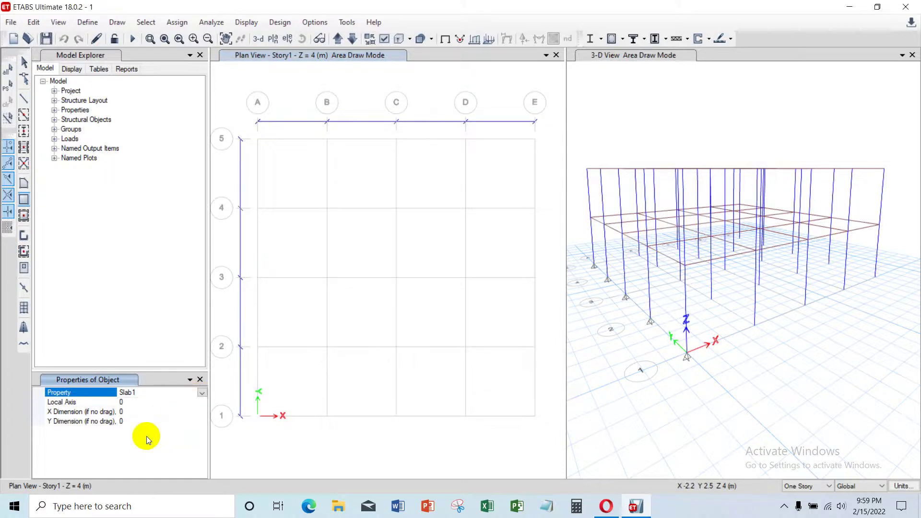
left_click(202, 392)
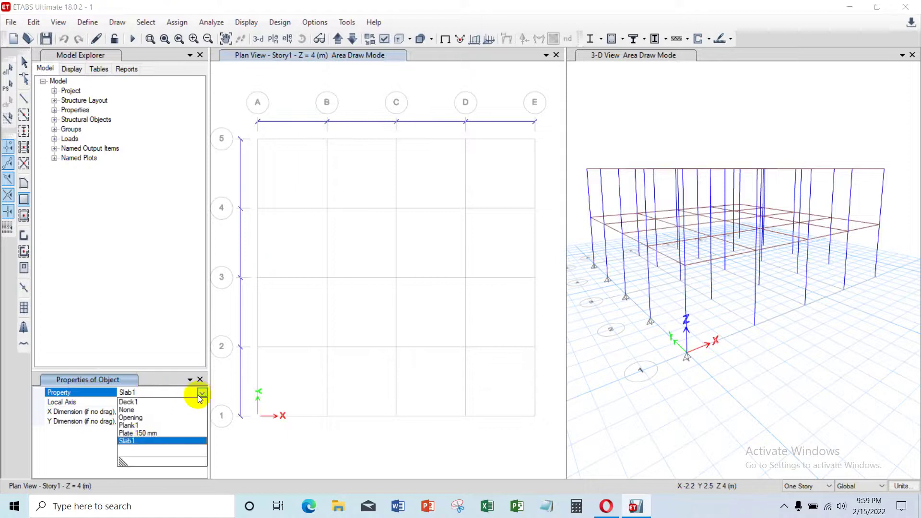
left_click(144, 435)
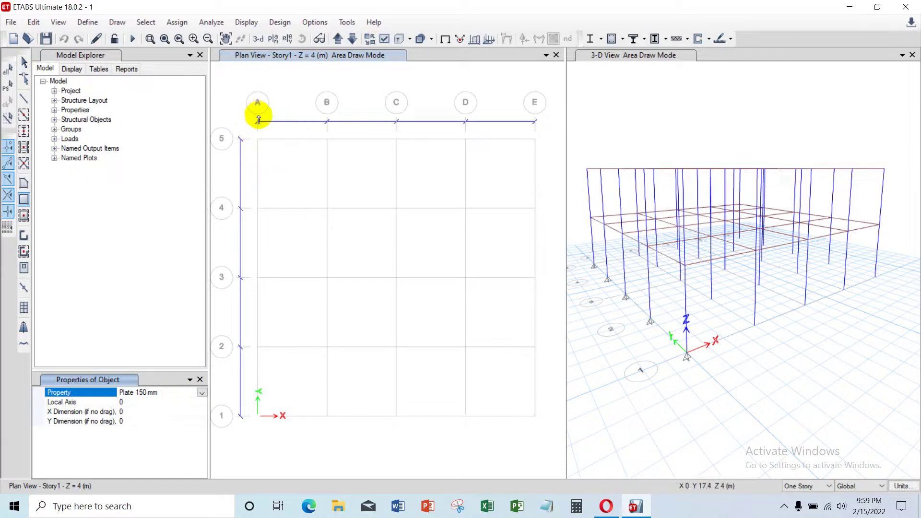
left_click(258, 140)
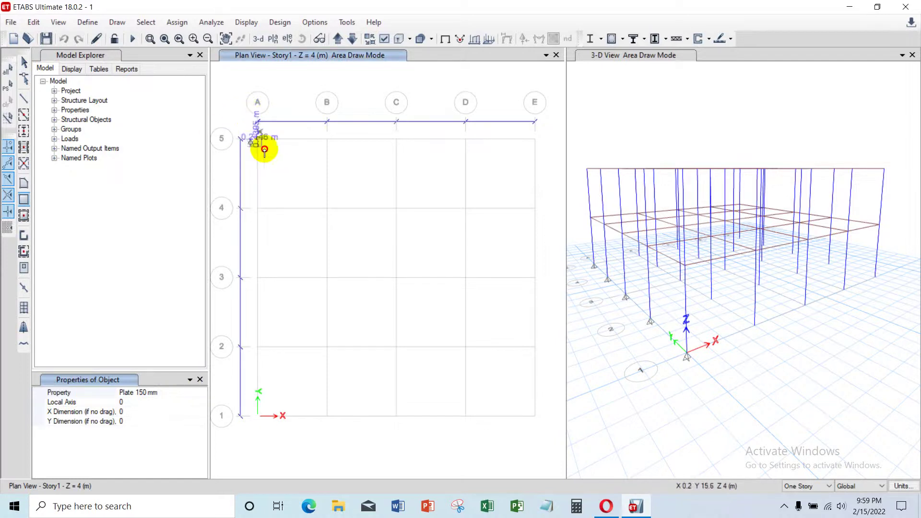
left_click(327, 208)
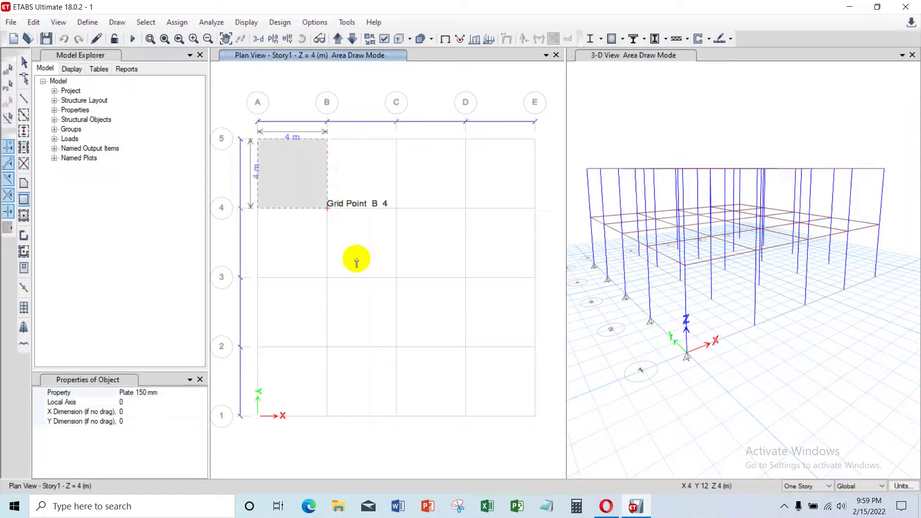
Draw three more 4 m by 4 m Plate 150 mm slabs between grids A and B, one per bay from grid line 4 to 1.
left_click(258, 208)
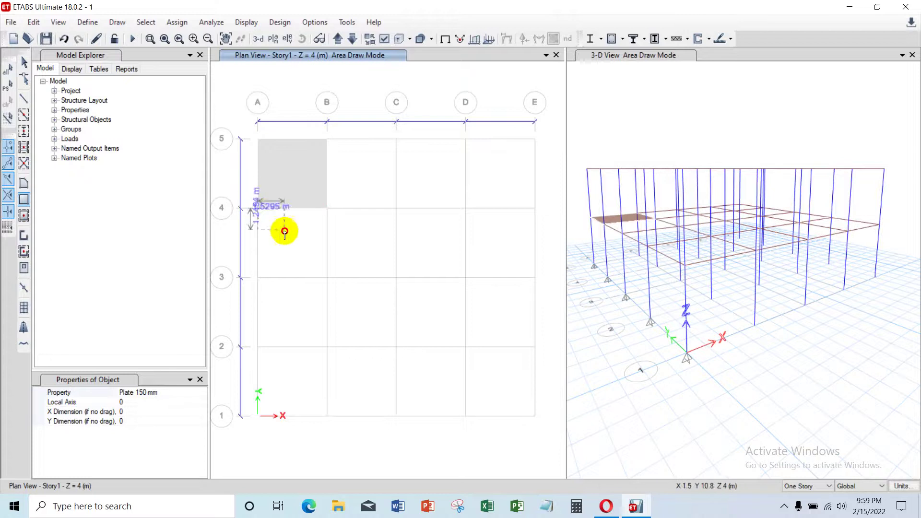
left_click(327, 279)
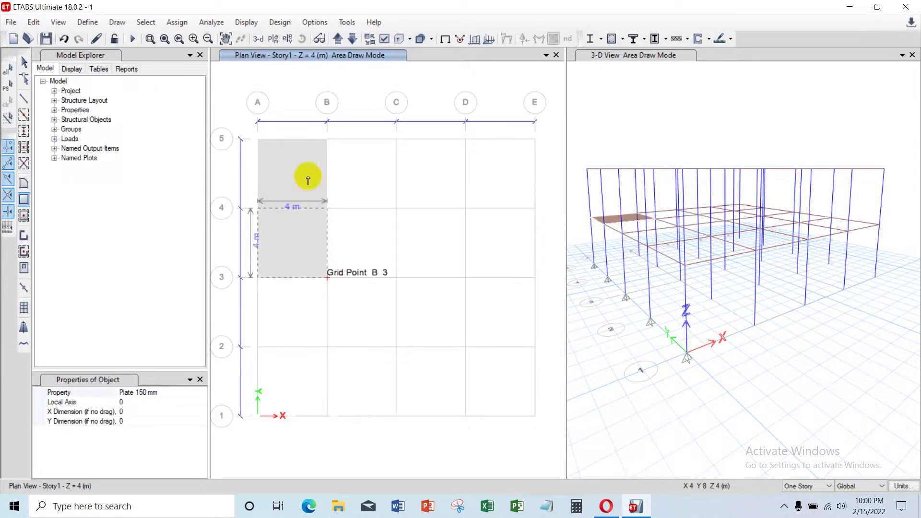
left_click(258, 278)
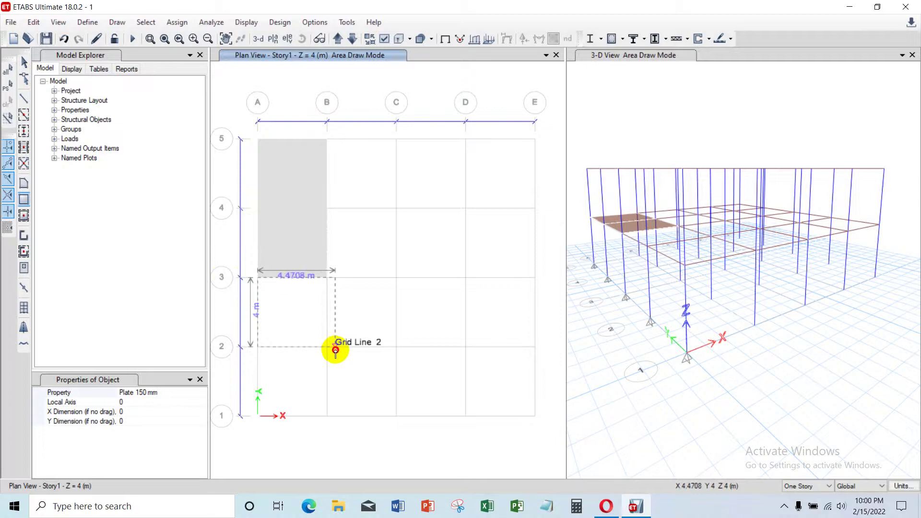
left_click(327, 346)
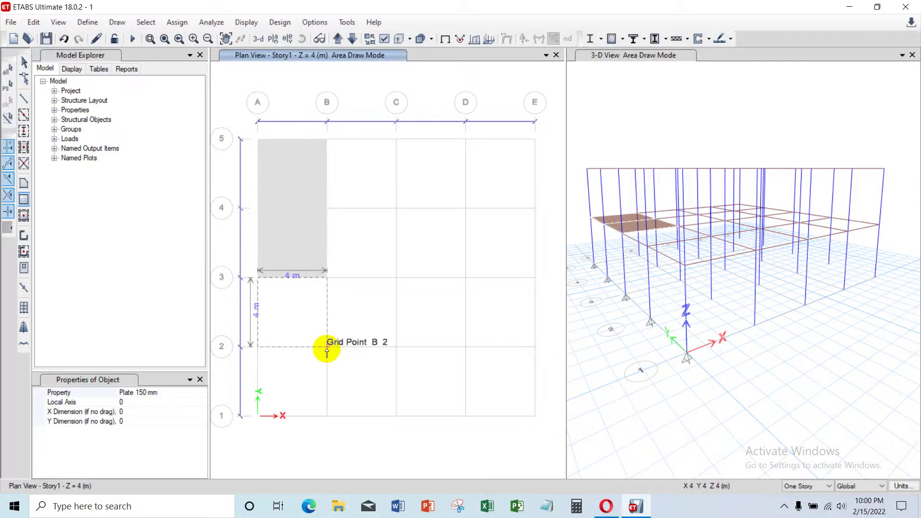
left_click(258, 346)
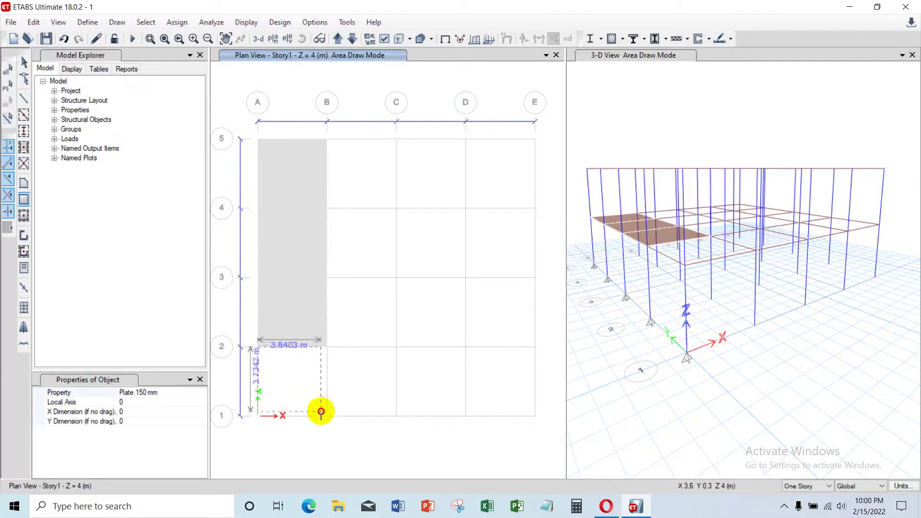
left_click(327, 416)
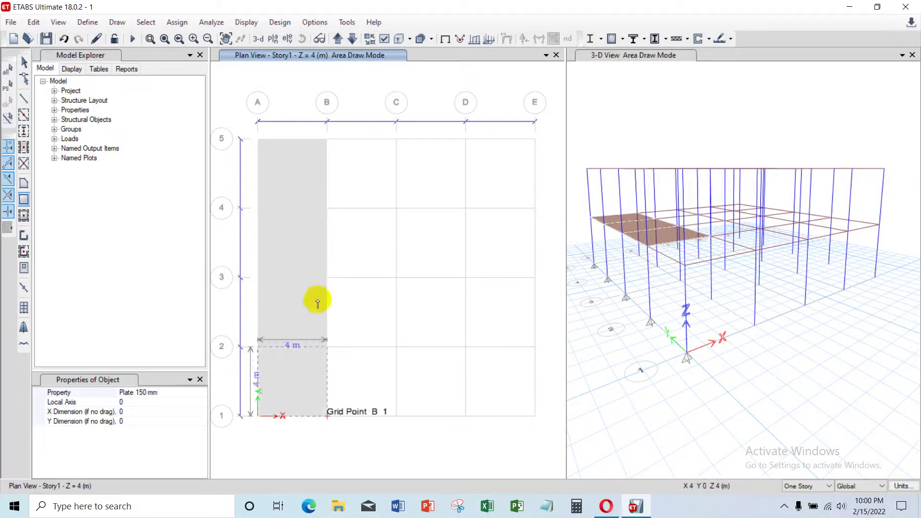
key("Escape")
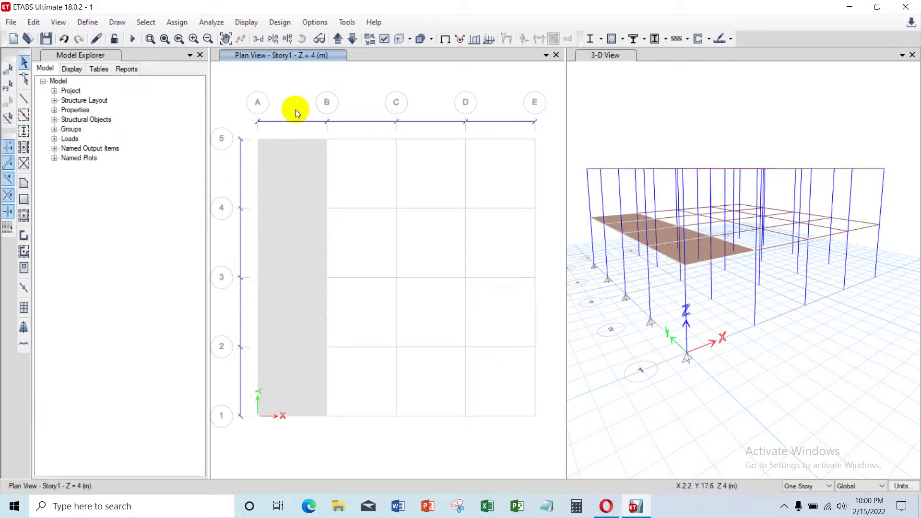
left_click(300, 178)
left_click(297, 245)
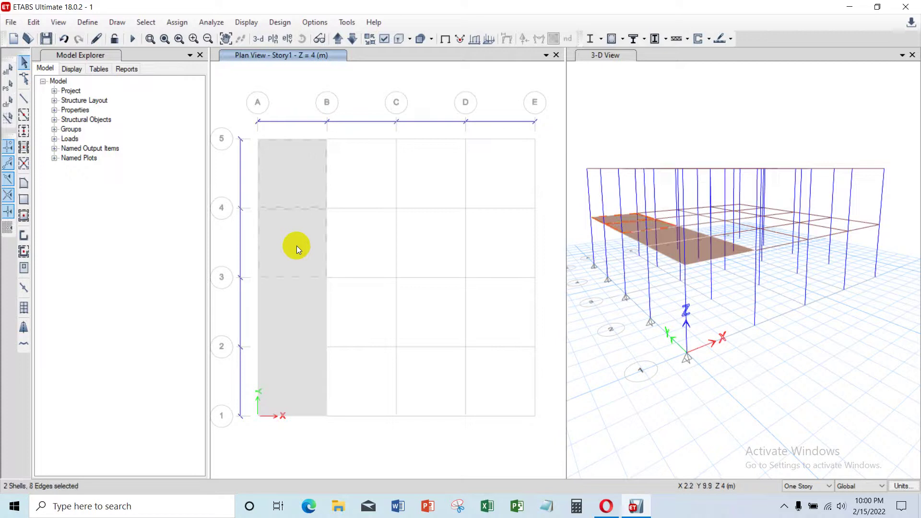
left_click(290, 301)
left_click(286, 381)
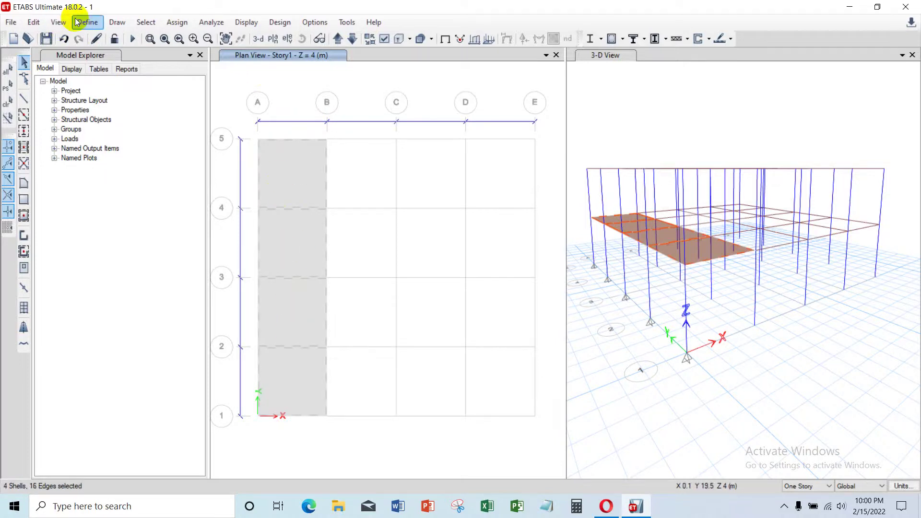
left_click(58, 22)
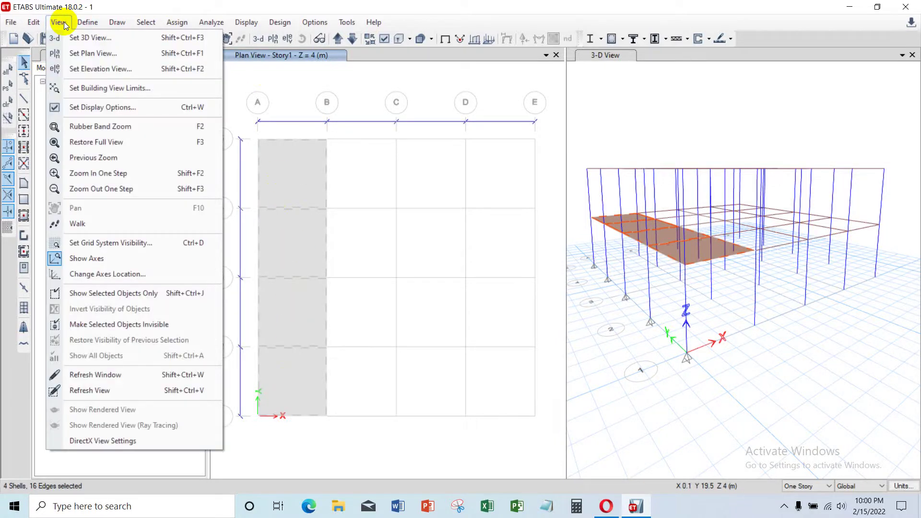
left_click(39, 24)
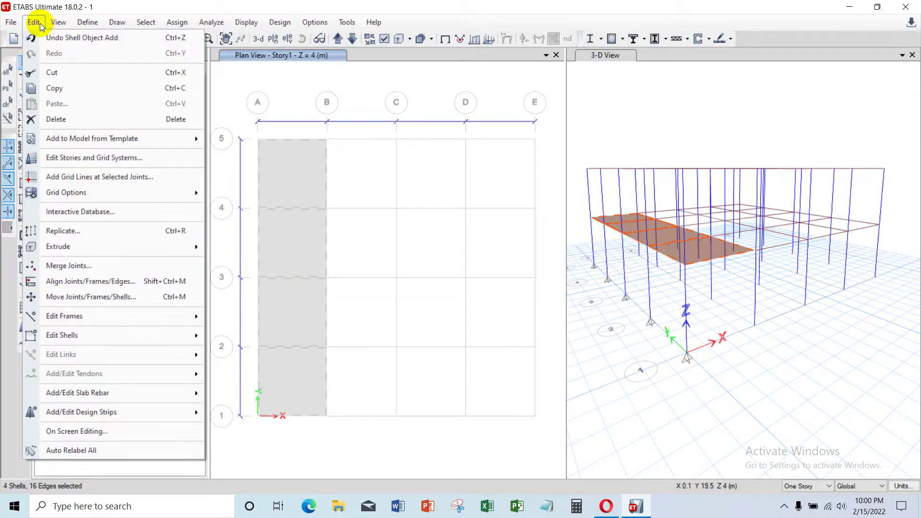
left_click(109, 231)
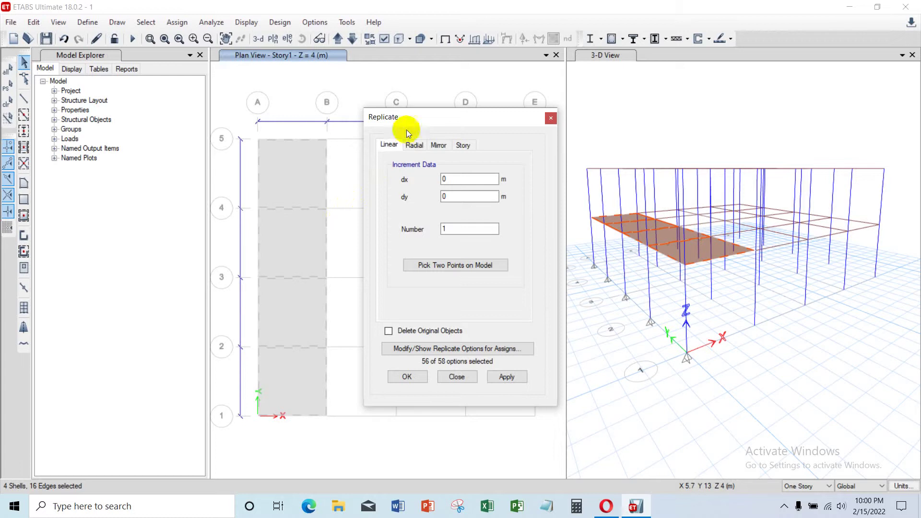
left_click_drag(407, 129, 481, 136)
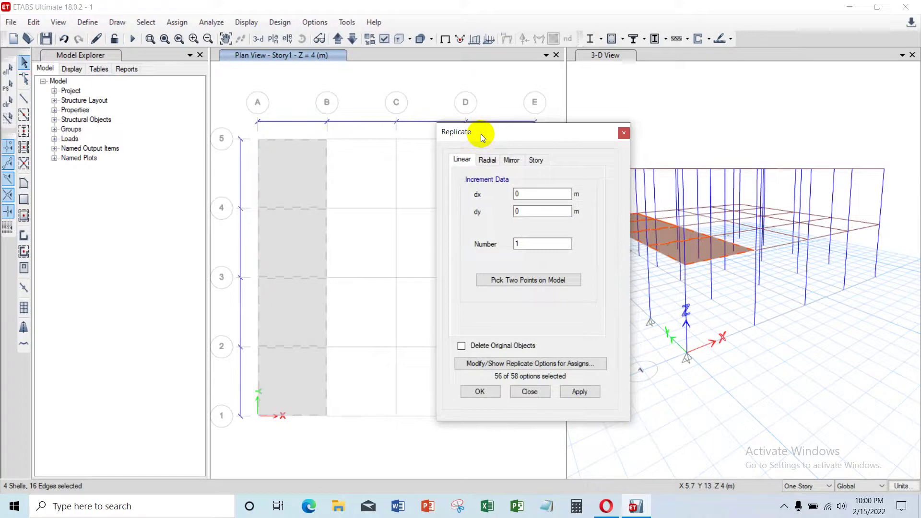
left_click_drag(481, 134, 610, 131)
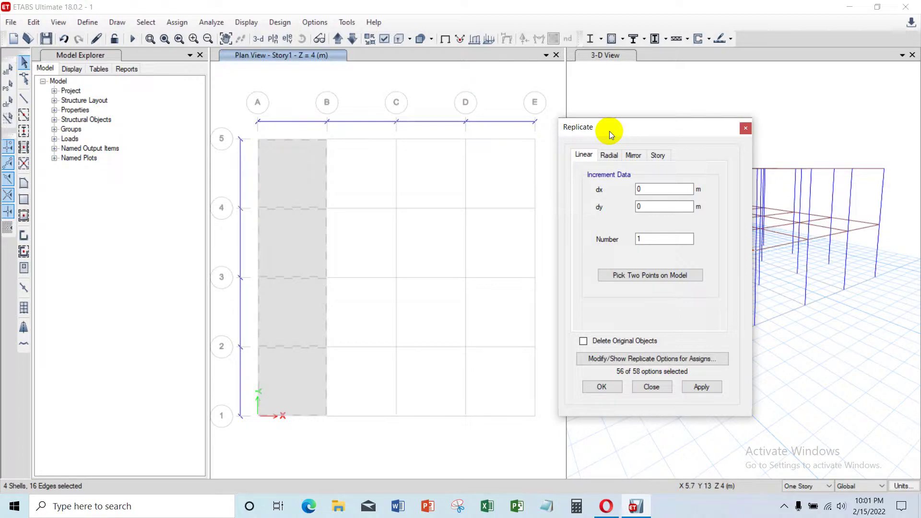
left_click(662, 190)
key("BackSpace")
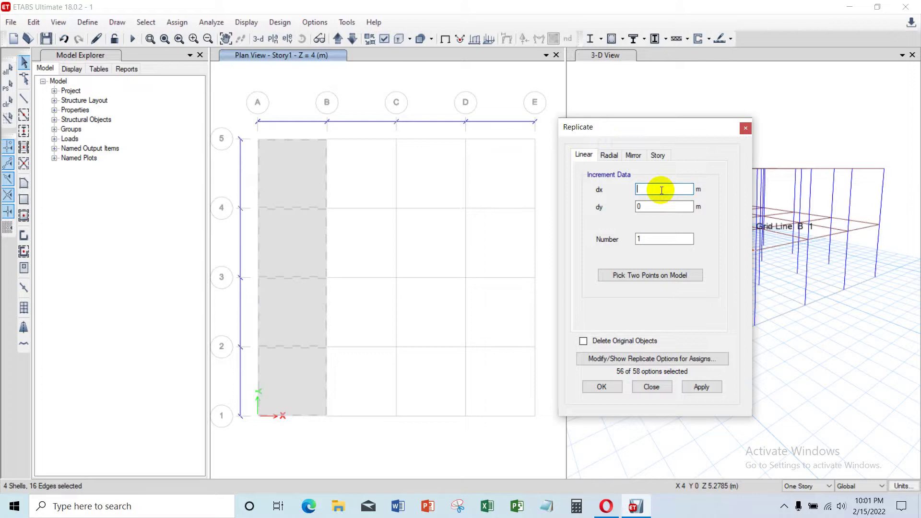
key("Escape")
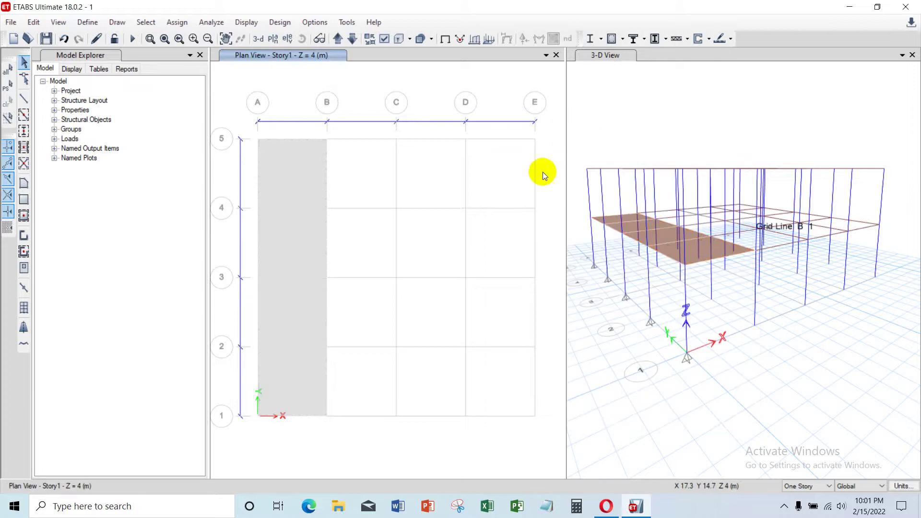
Measure the bay width along grid line 5 from B to C with the line-drawing tool, without keeping a line.
left_click(30, 99)
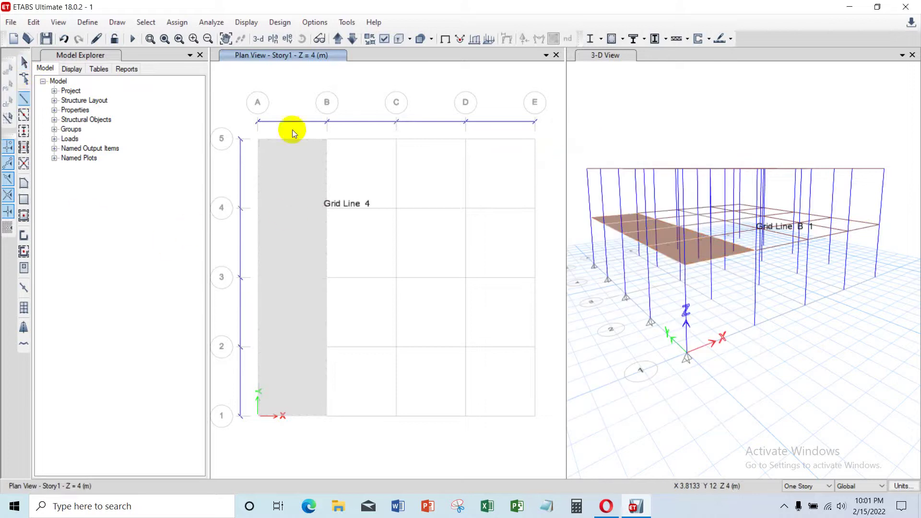
left_click(329, 139)
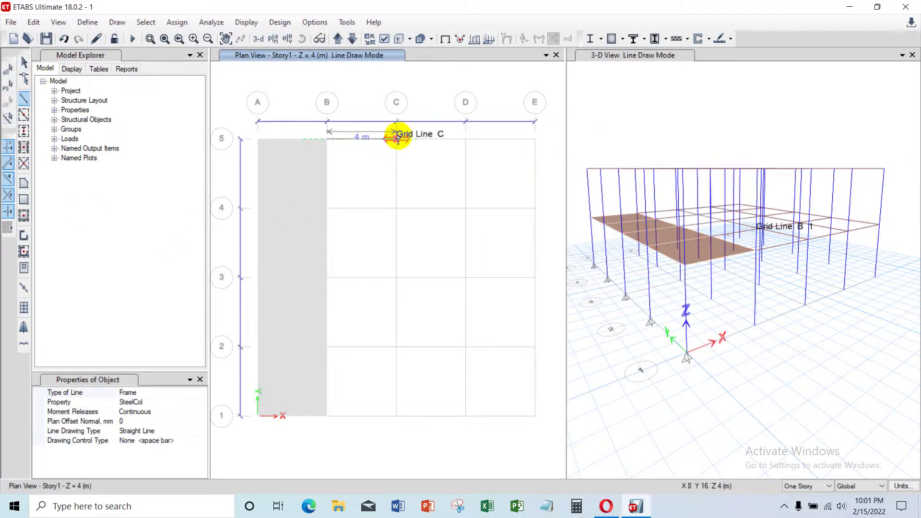
left_click(397, 140)
key("Escape")
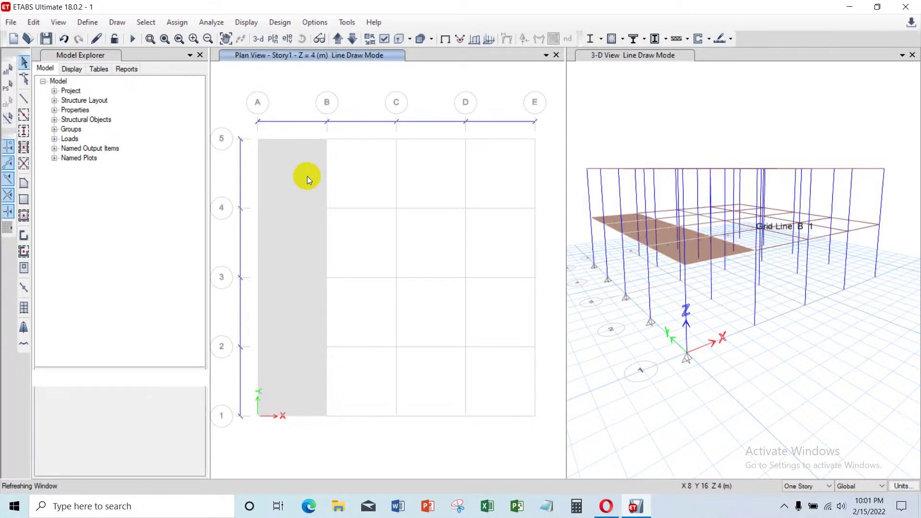
Select the four Story1 slabs between grids A and B and open the Replicate settings for them.
left_click(302, 227)
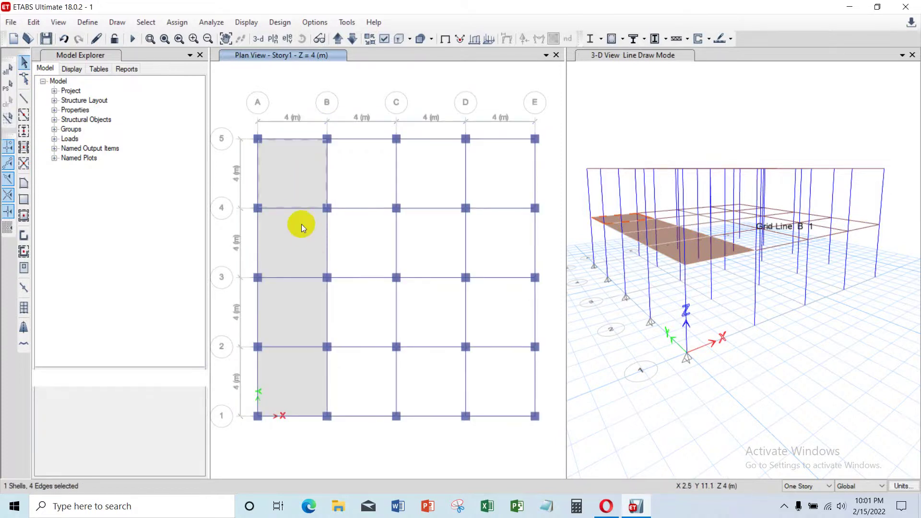
left_click(295, 303)
left_click(298, 380)
left_click(301, 242)
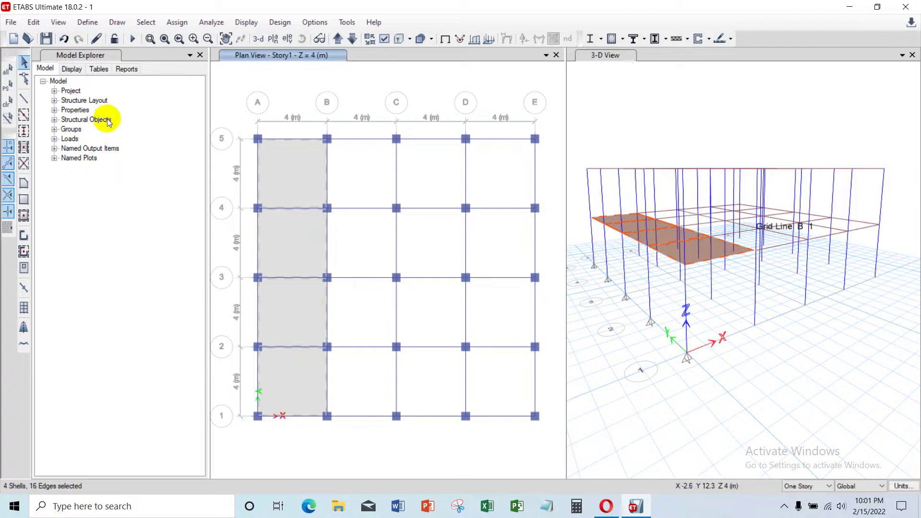
left_click(34, 22)
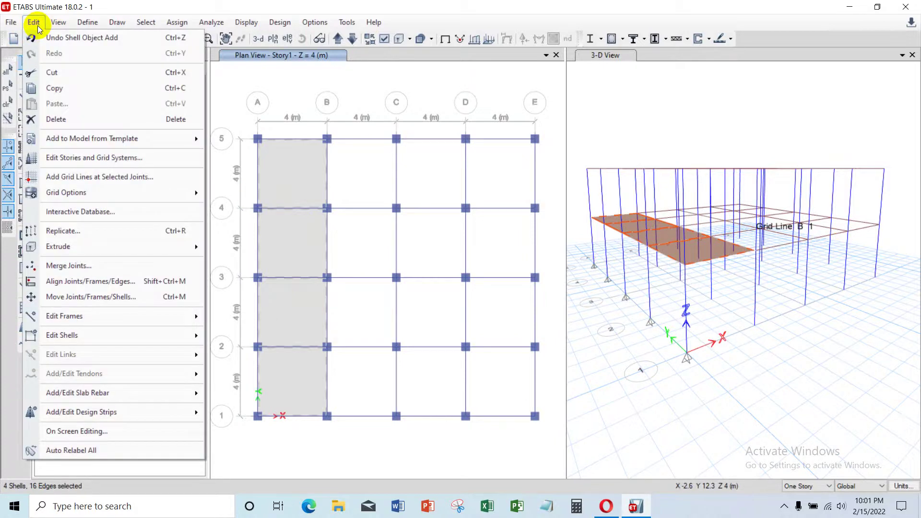
left_click(79, 229)
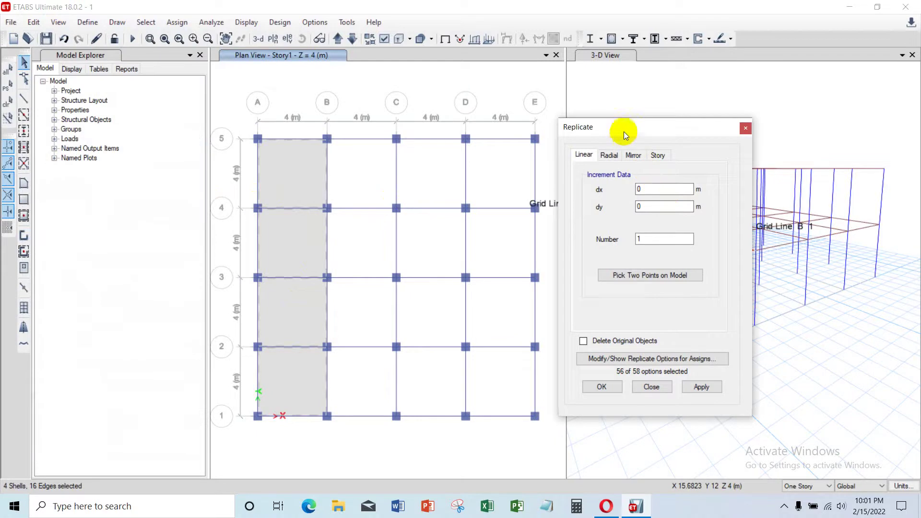
Replicate the four selected slabs linearly with dx 4 m, dy 0 m and number 3 to fill the bays up to grid E.
left_click_drag(624, 131, 634, 123)
left_click(667, 182)
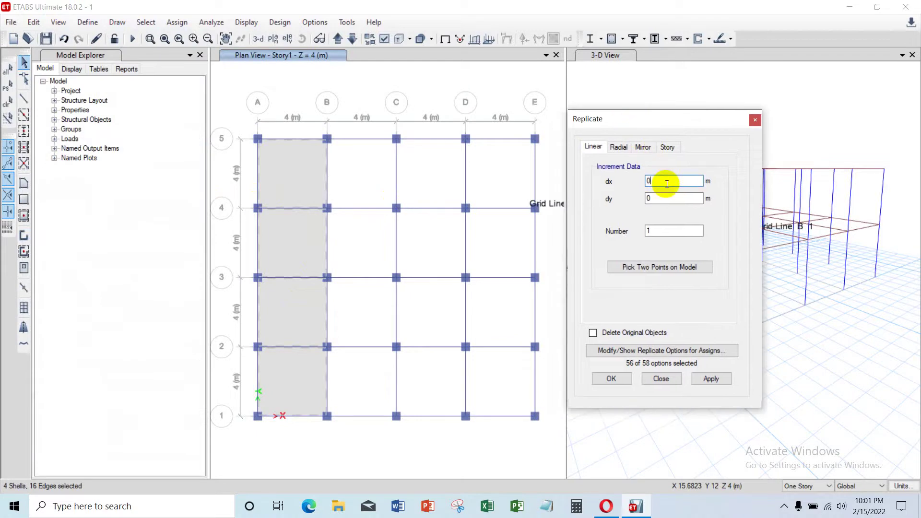
left_click_drag(666, 183, 640, 175)
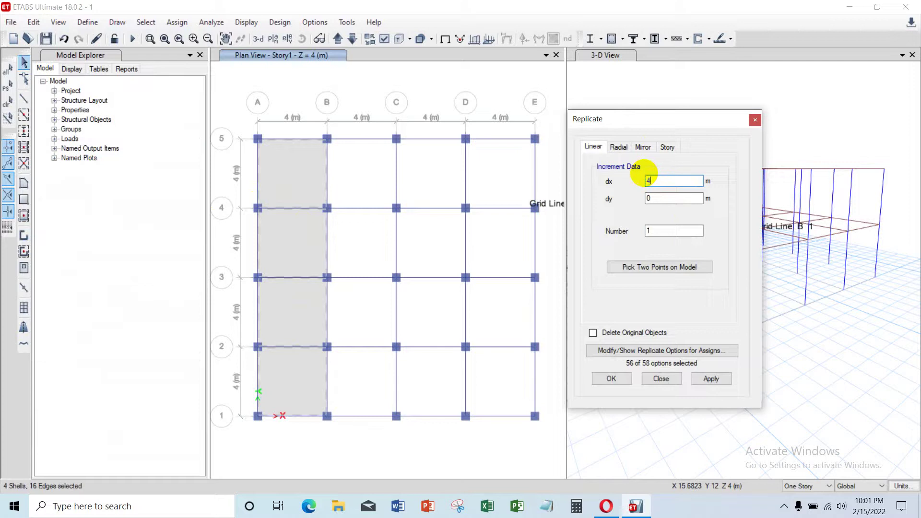
type("4")
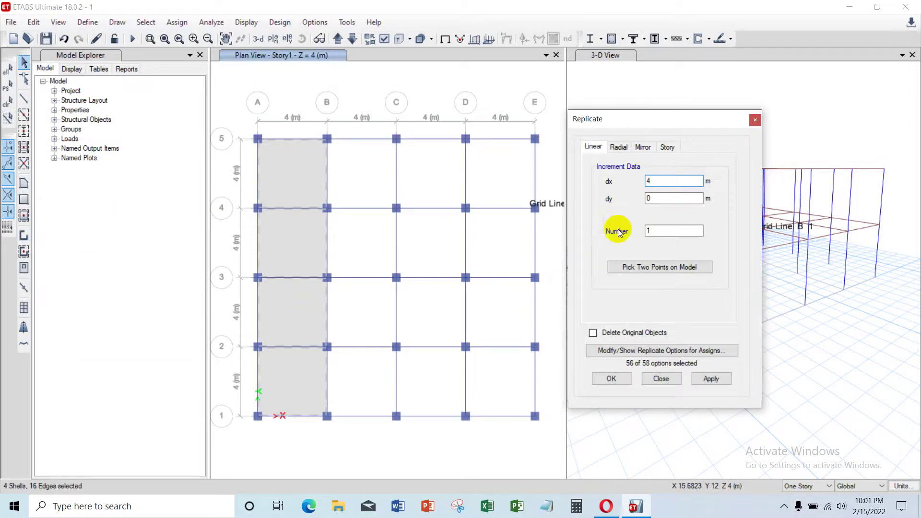
left_click(668, 233)
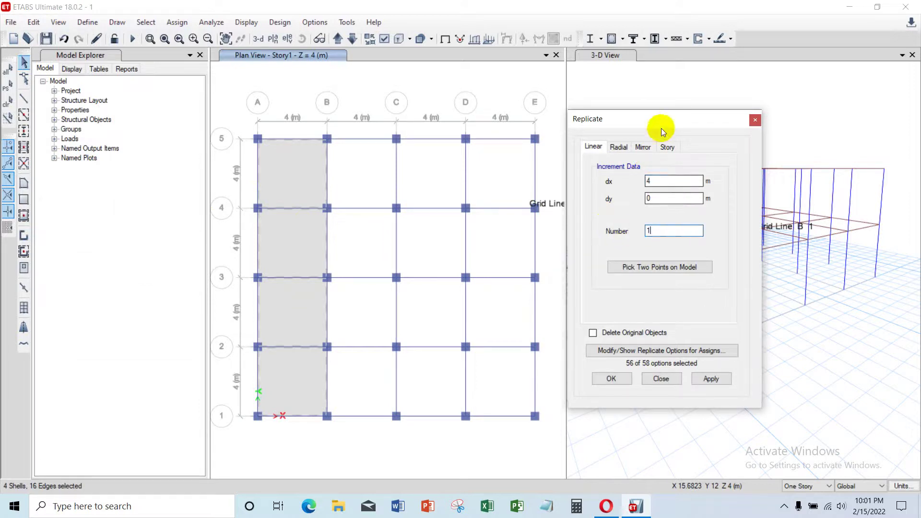
left_click_drag(661, 129, 664, 153)
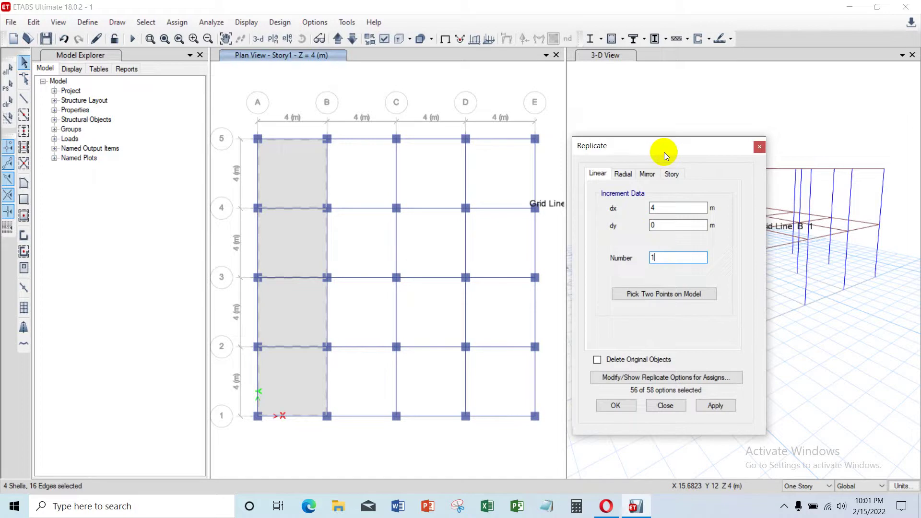
left_click_drag(654, 255, 647, 257)
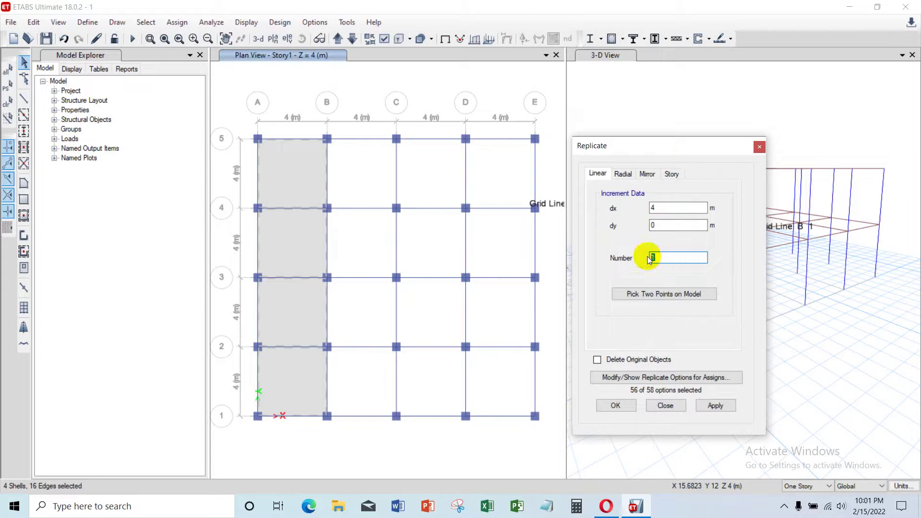
type("3")
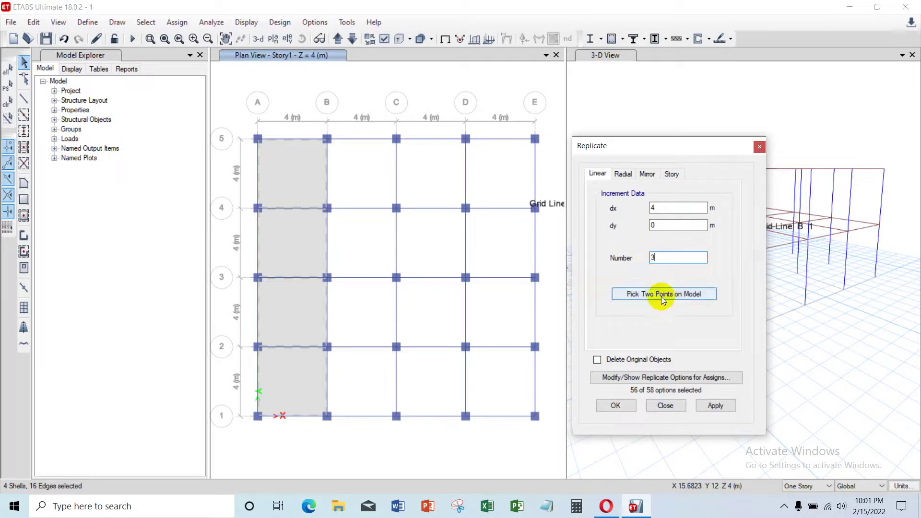
left_click(720, 405)
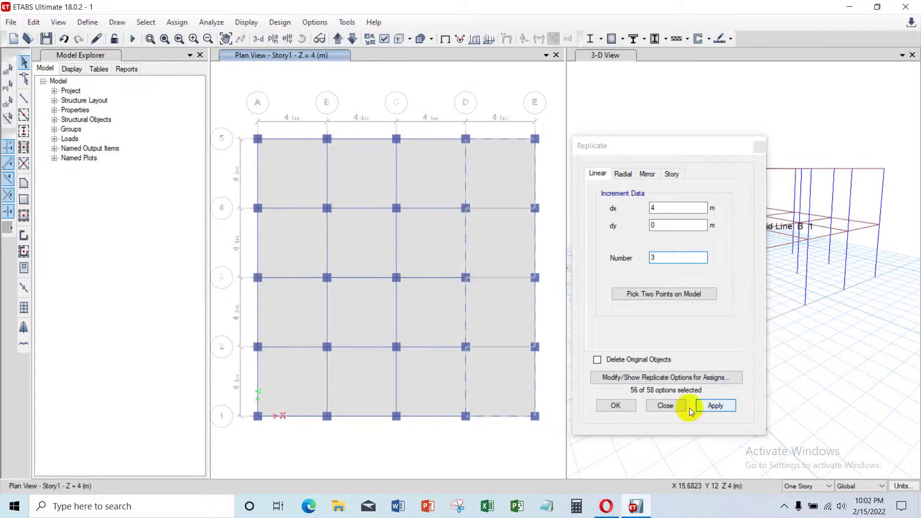
left_click(624, 406)
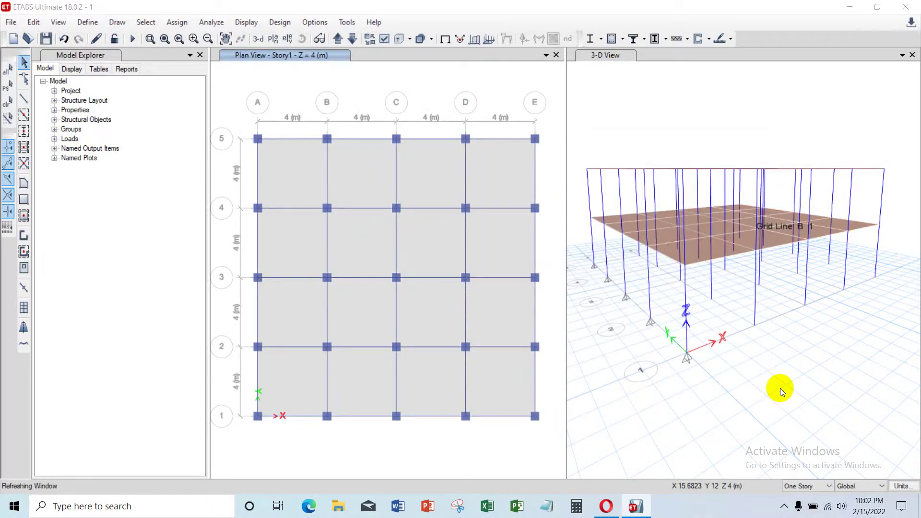
Inspect the Story1 floor slabs from several sides in the 3-D view.
key("ctrl+r")
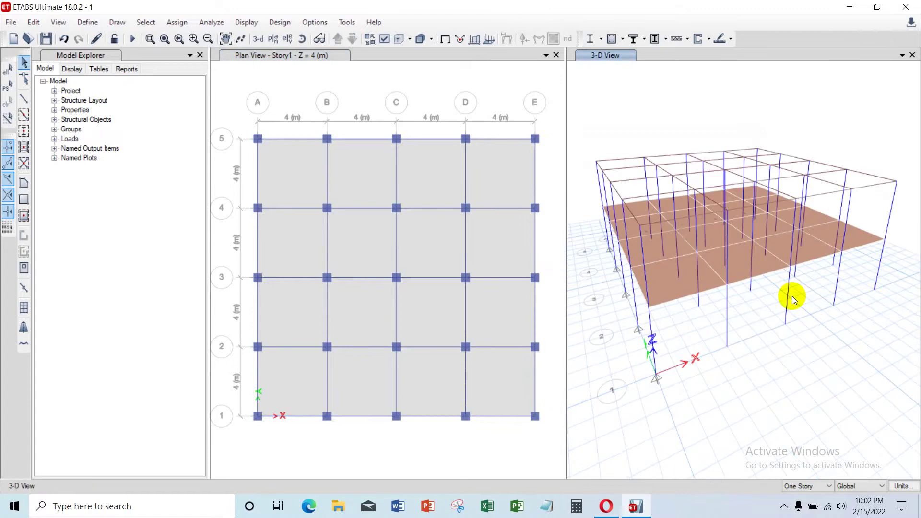
middle_click_drag(793, 296, 731, 294, "shift")
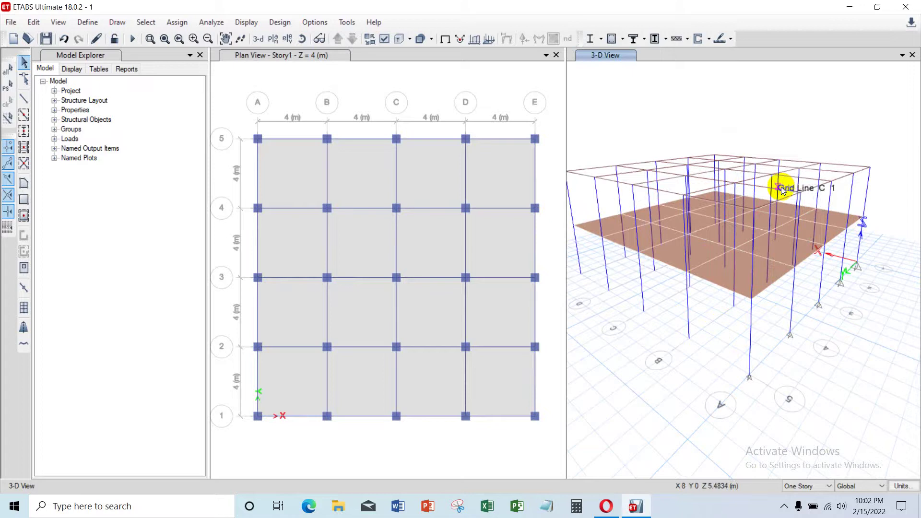
middle_click_drag(754, 211, 773, 225)
middle_click_drag(767, 235, 760, 220, "shift")
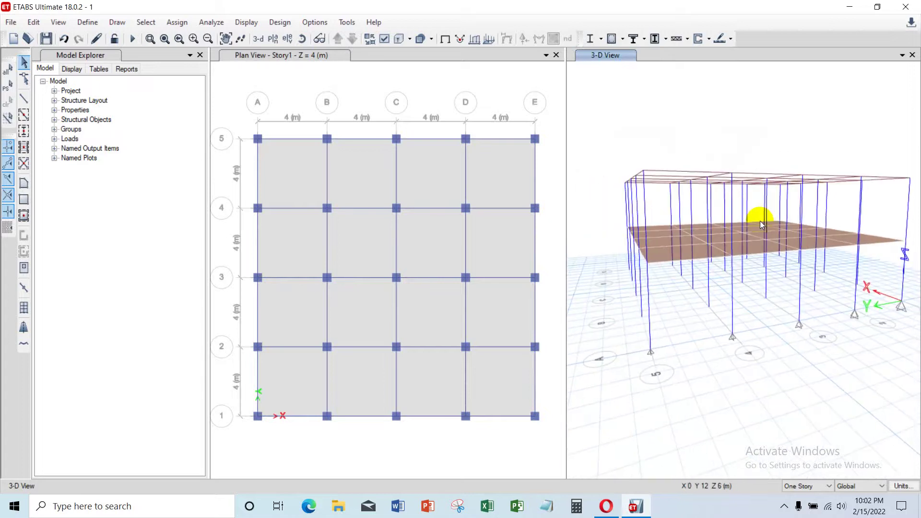
middle_click_drag(741, 175, 733, 197, "shift")
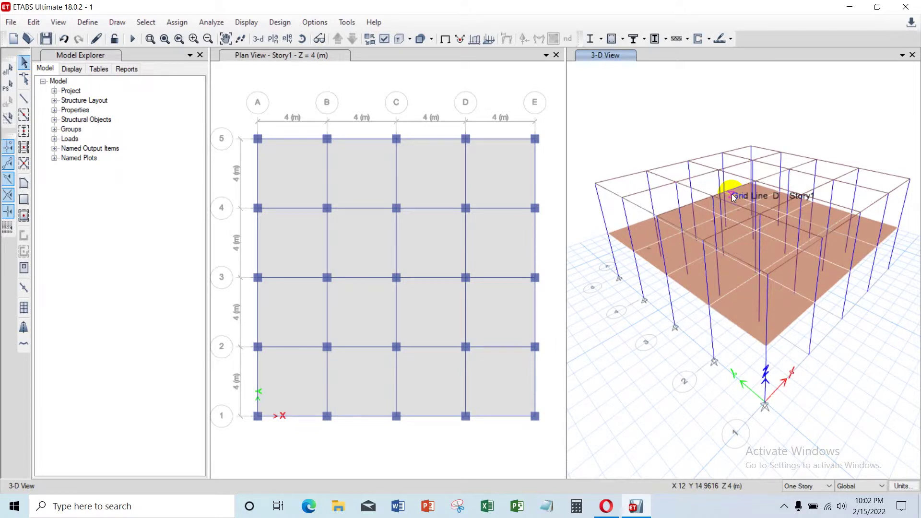
Select all sixteen Story1 floor slabs in the plan view and open the Replicate settings for them.
left_click(299, 167)
left_click(365, 180)
left_click(427, 177)
left_click(502, 177)
left_click(485, 242)
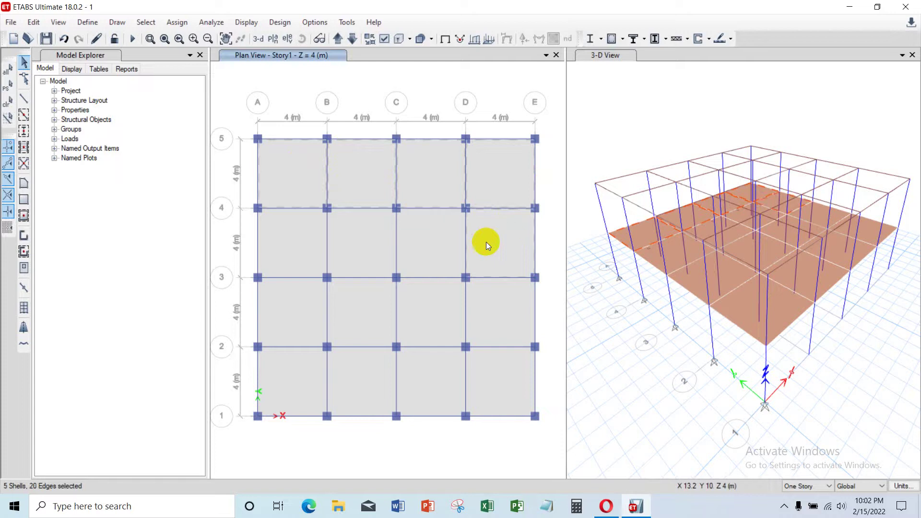
left_click(438, 246)
left_click(377, 249)
left_click(303, 240)
left_click(301, 319)
left_click(381, 321)
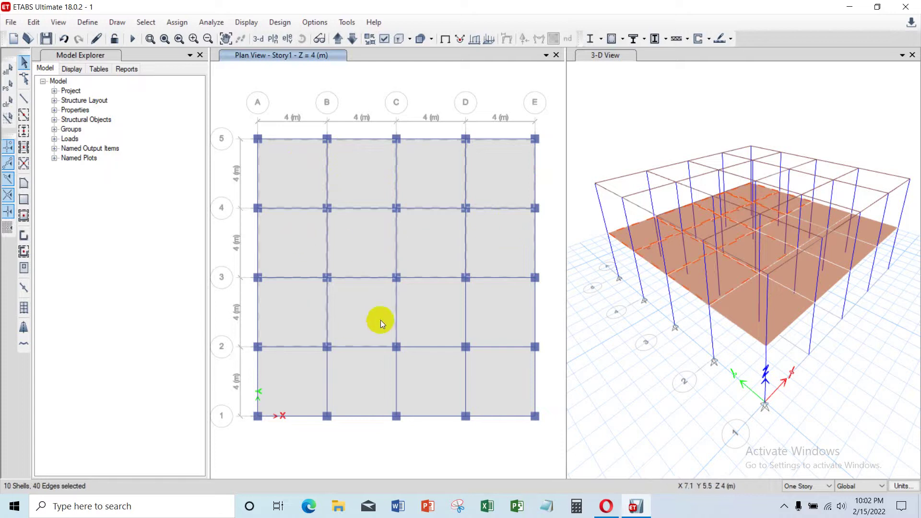
left_click(439, 311)
left_click(497, 309)
left_click(512, 377)
left_click(433, 381)
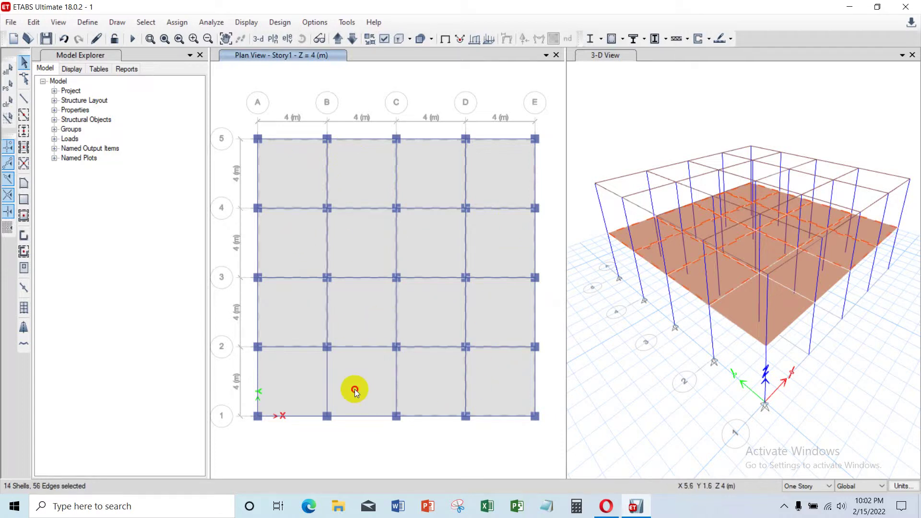
left_click(355, 390)
left_click(298, 386)
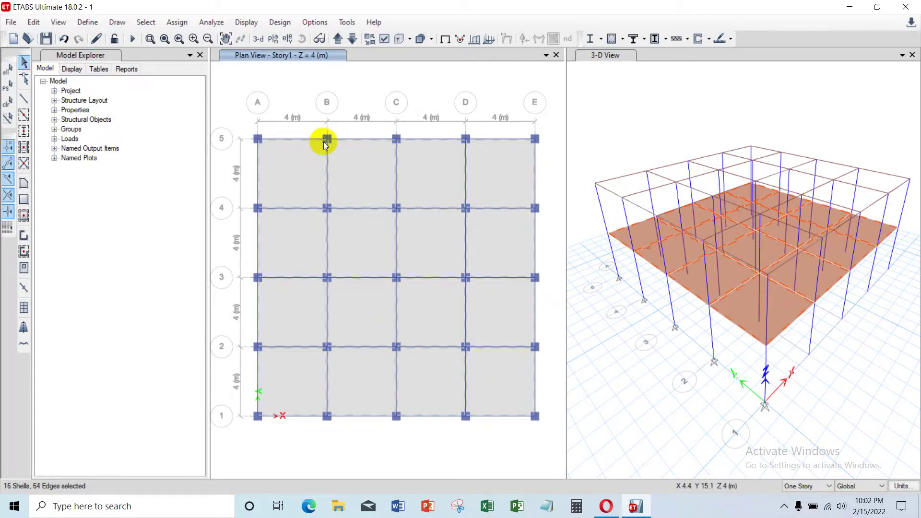
left_click(39, 24)
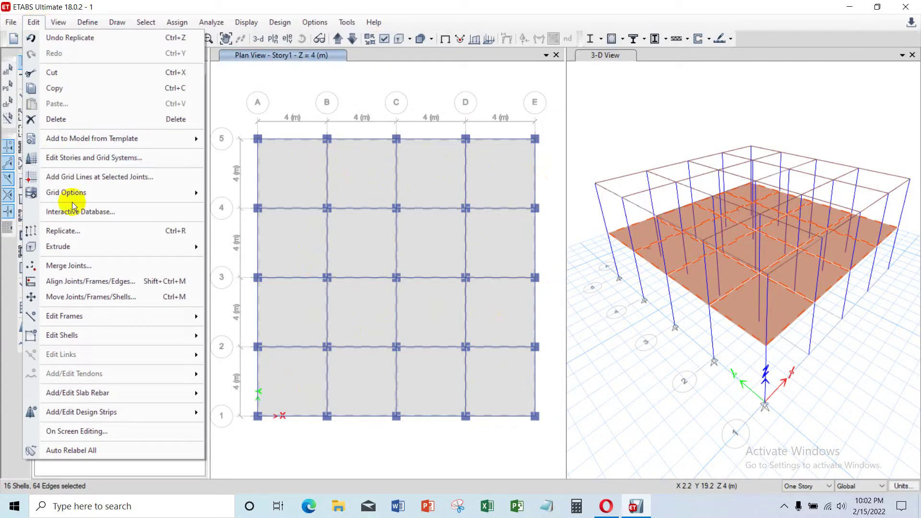
left_click(77, 231)
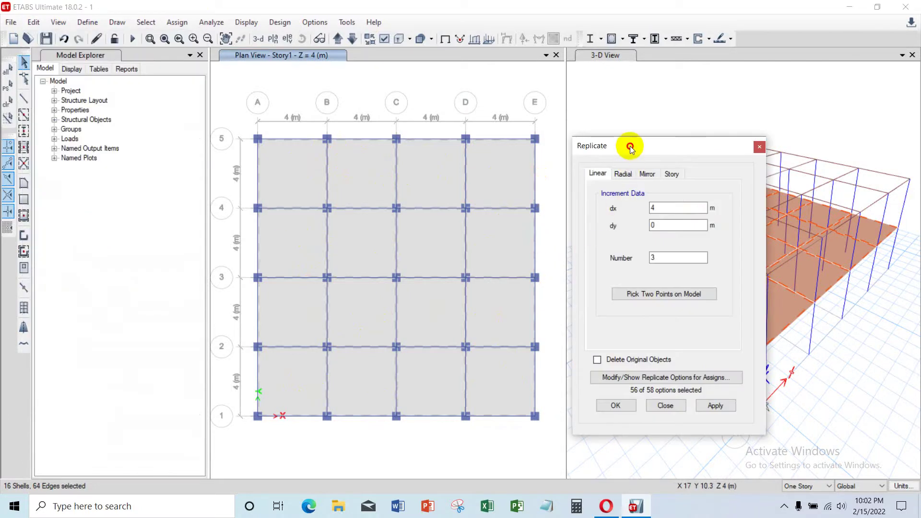
left_click_drag(631, 148, 604, 118)
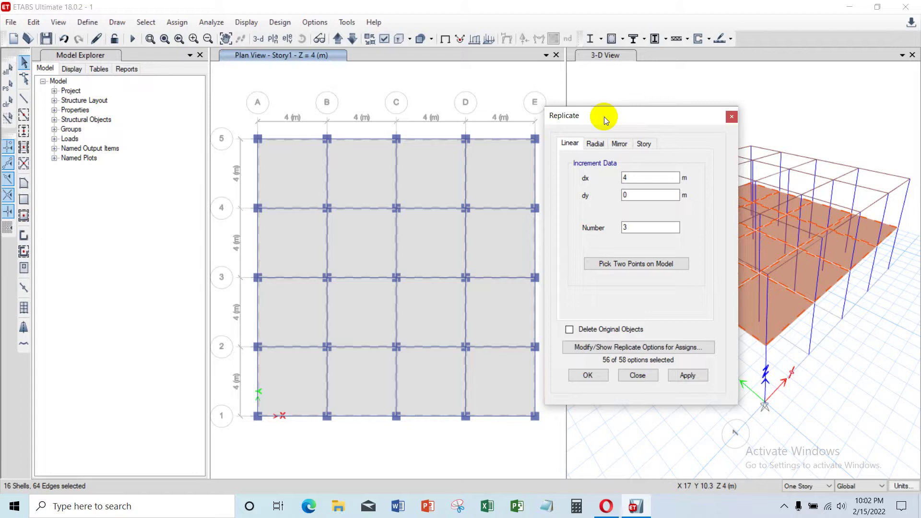
Try to clear the linear replication increments with dx 0 m and number 0.
left_click(633, 179)
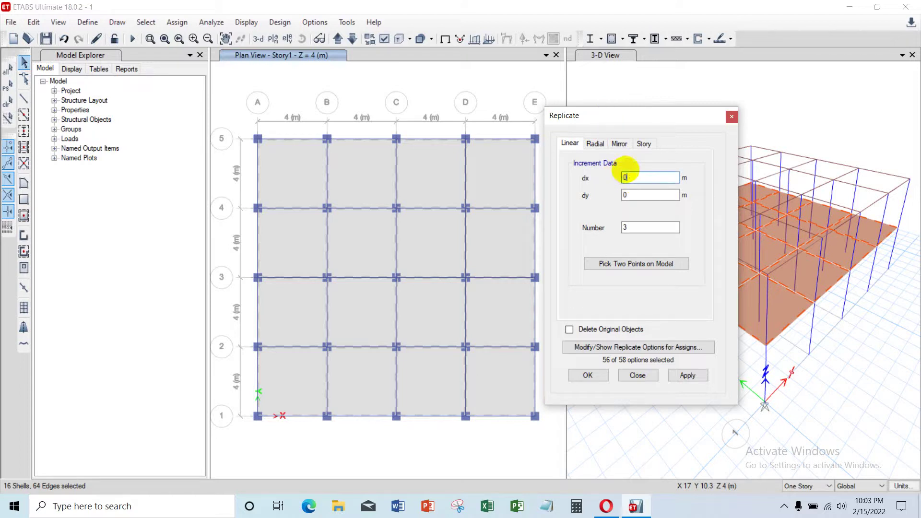
type("0")
left_click(630, 234)
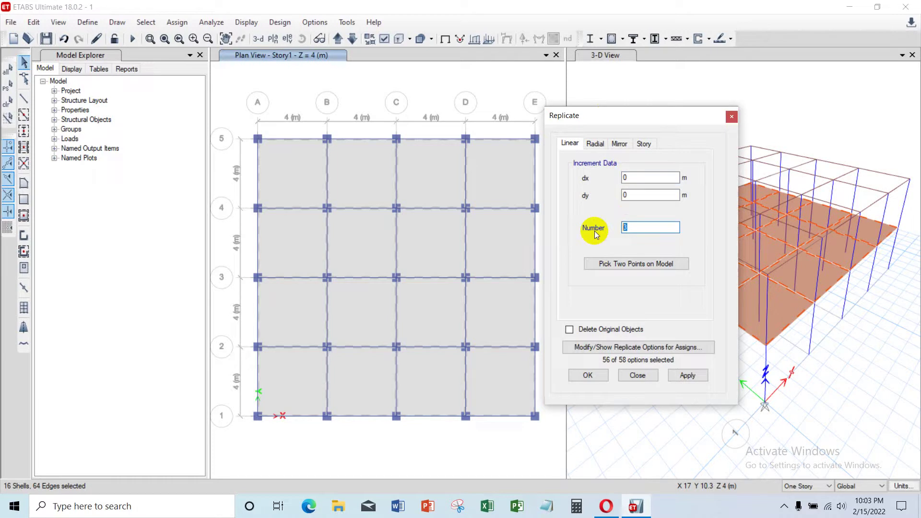
key("BackSpace")
type("0")
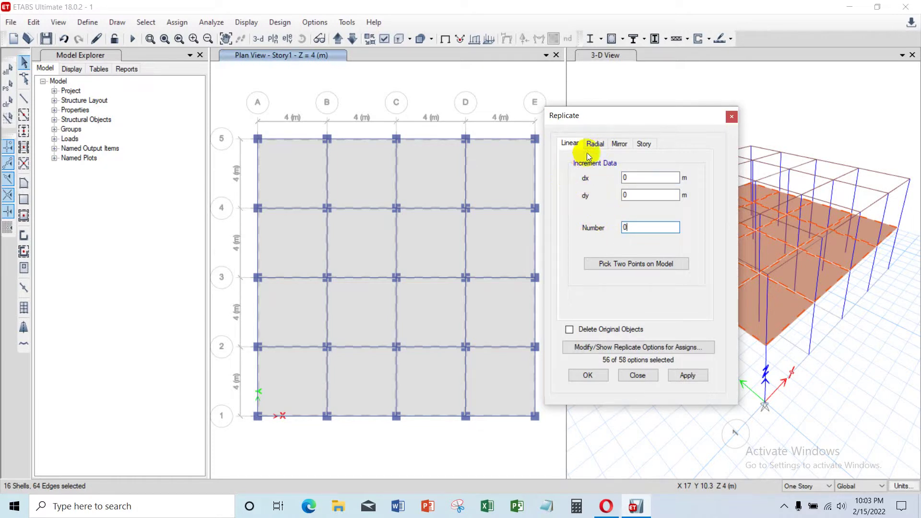
left_click(641, 149)
left_click(644, 145)
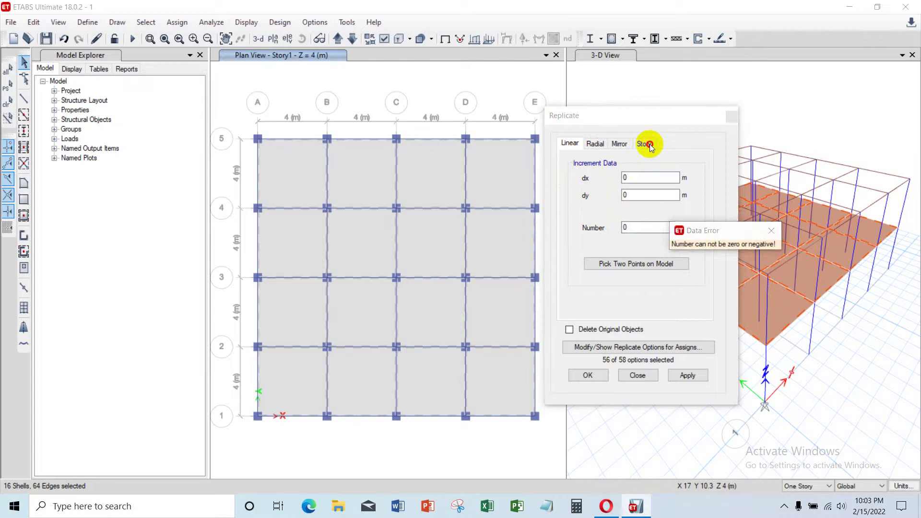
left_click(771, 231)
Replicate the selected Story1 slabs by story onto Story2, keeping the original objects, and check both floors in 3-D.
left_click(644, 144)
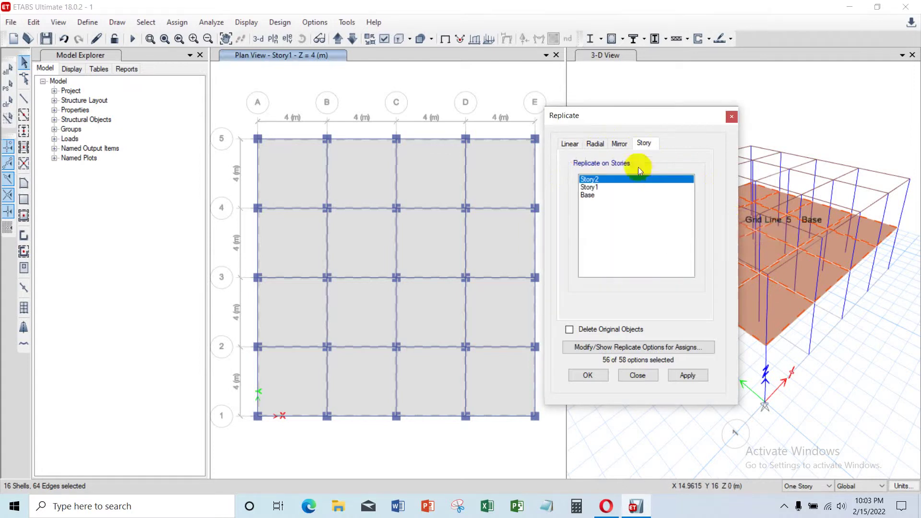
left_click(595, 144)
left_click(642, 143)
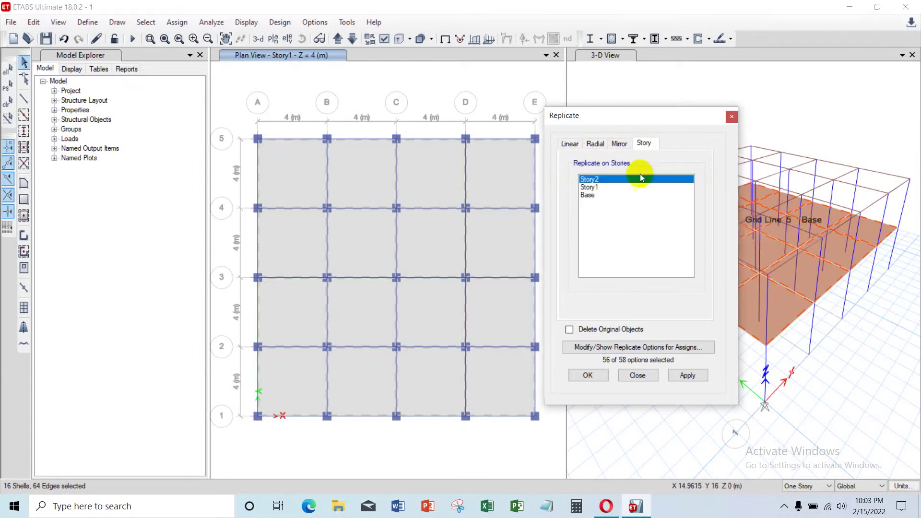
left_click_drag(585, 120, 589, 141)
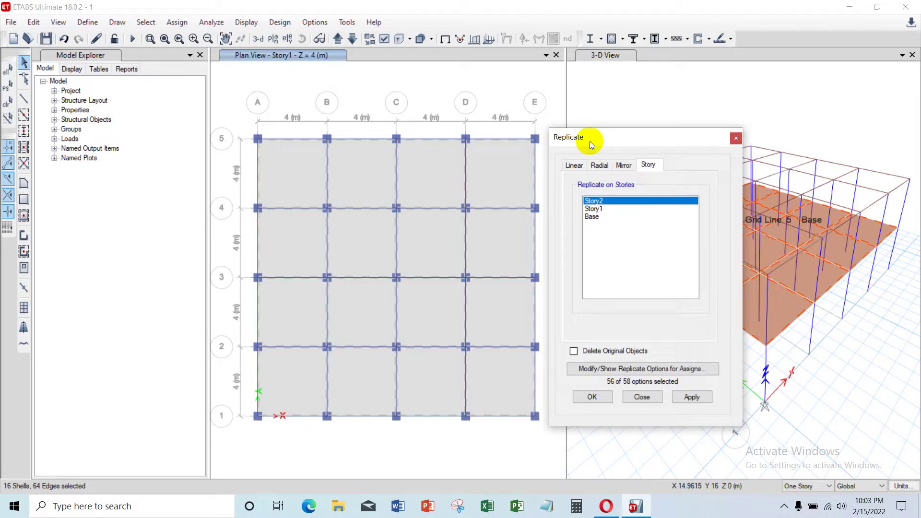
left_click_drag(611, 146, 598, 132)
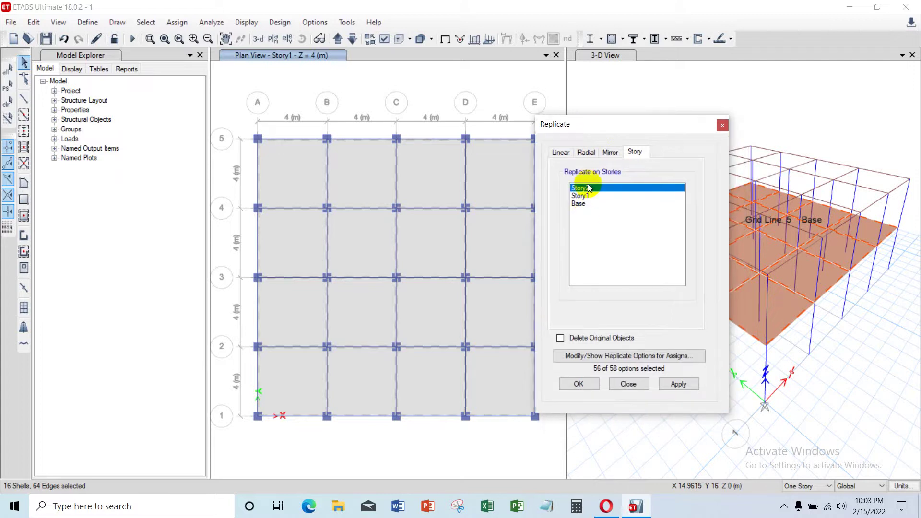
left_click(679, 386)
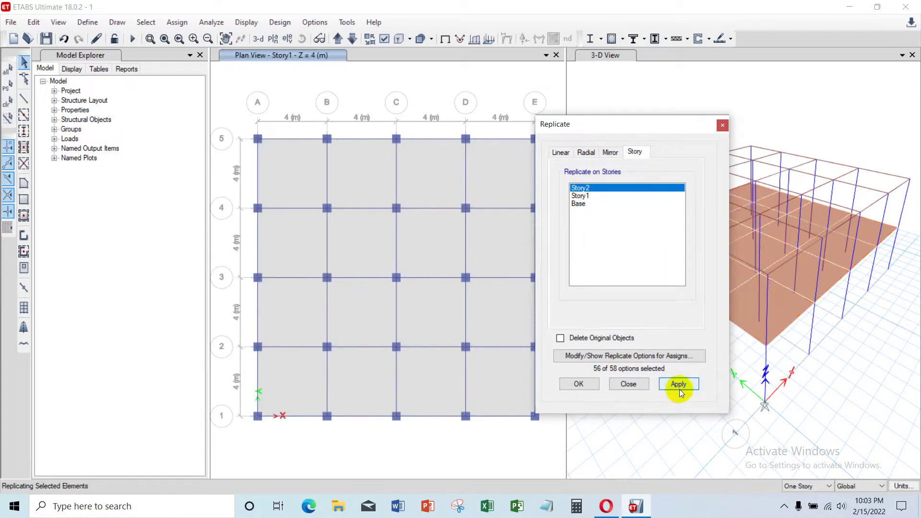
left_click(580, 384)
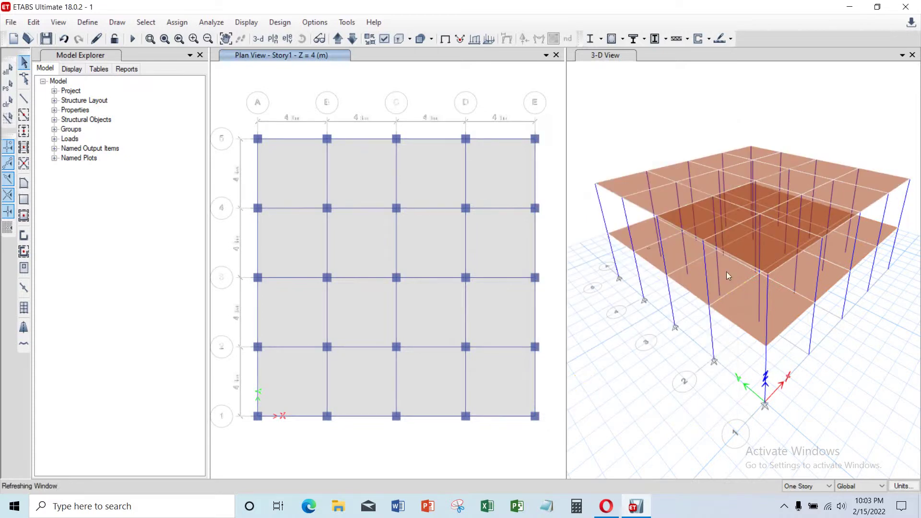
middle_click_drag(727, 272, 602, 200, "shift")
middle_click_drag(759, 260, 790, 266, "shift")
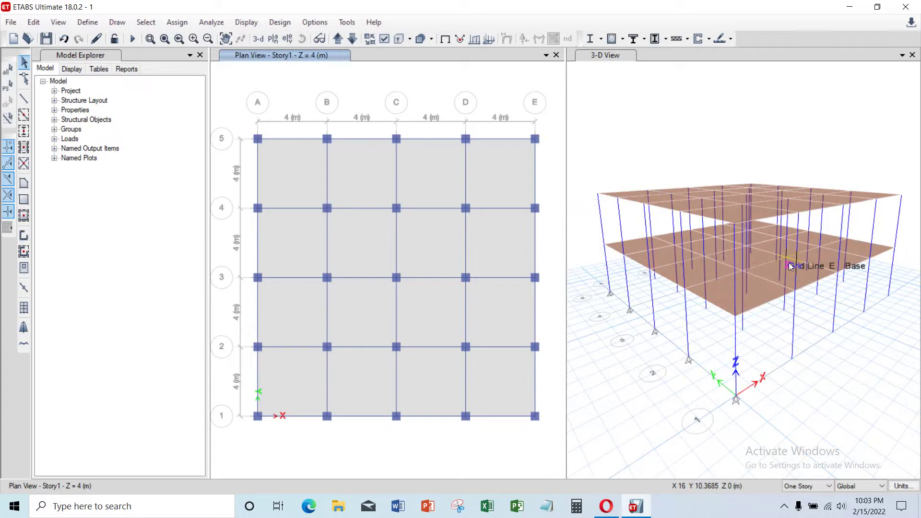
Enable Extrude Frames and Extrude Shells in the view options of the Story1 plan view.
left_click(385, 41)
left_click_drag(385, 35, 346, 25)
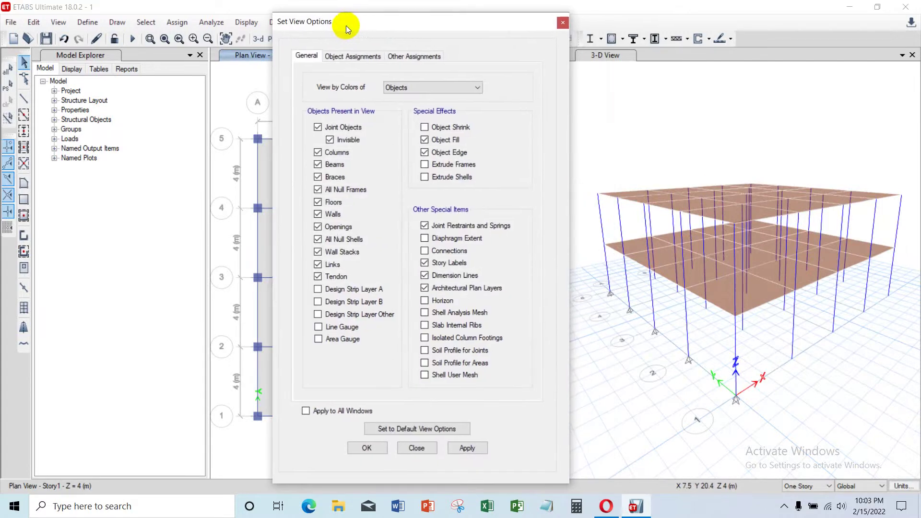
left_click(437, 169)
left_click(440, 178)
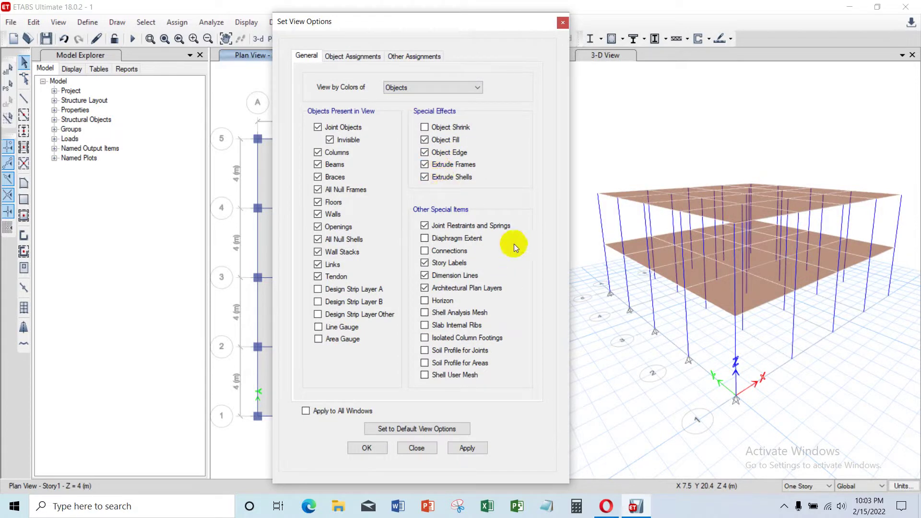
left_click(467, 447)
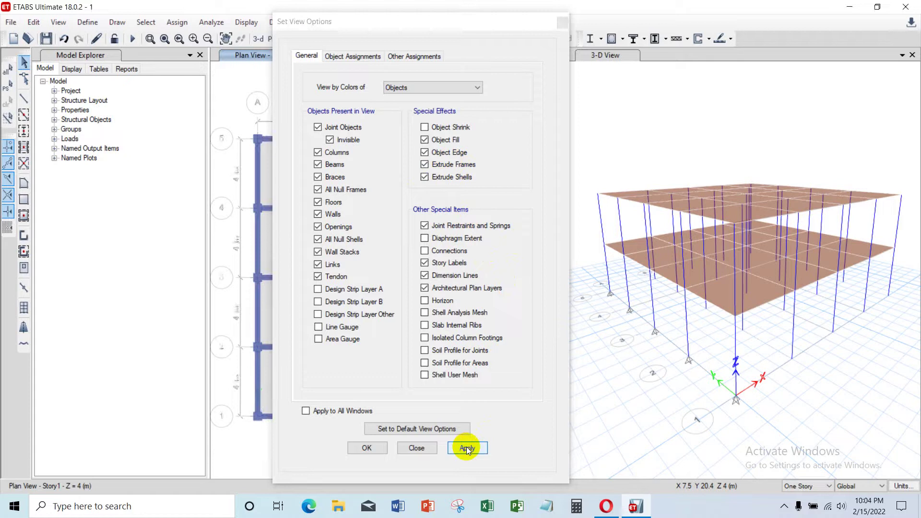
left_click(366, 447)
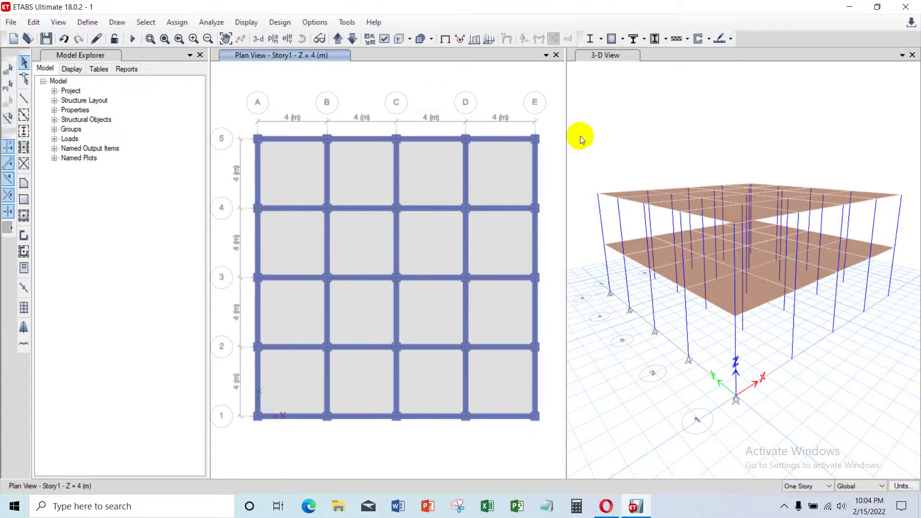
left_click(432, 84)
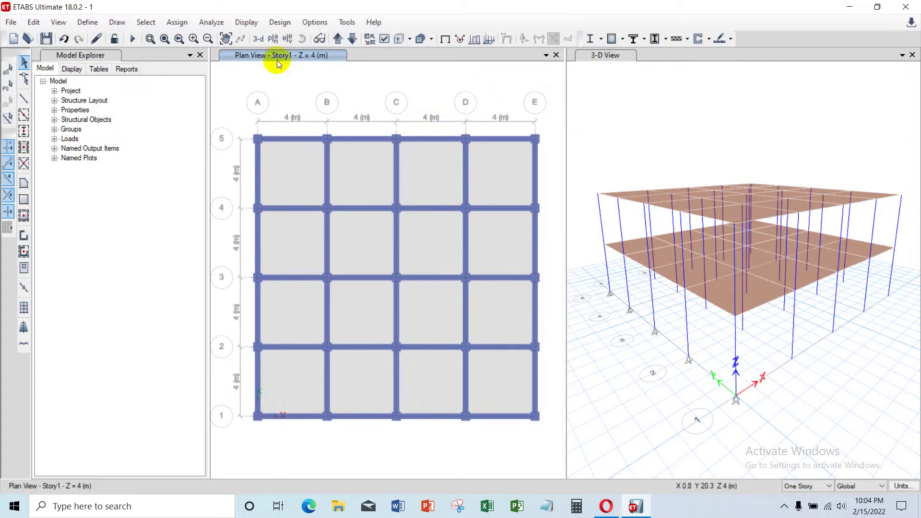
Switch the plan view window to a 3-D view and apply the extruded frame and shell display to it.
left_click(258, 42)
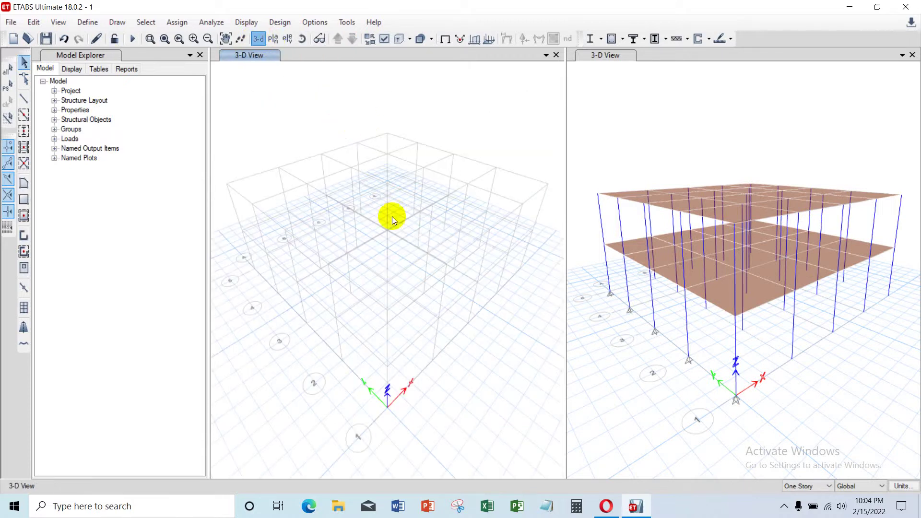
middle_click_drag(422, 196, 417, 176, "shift")
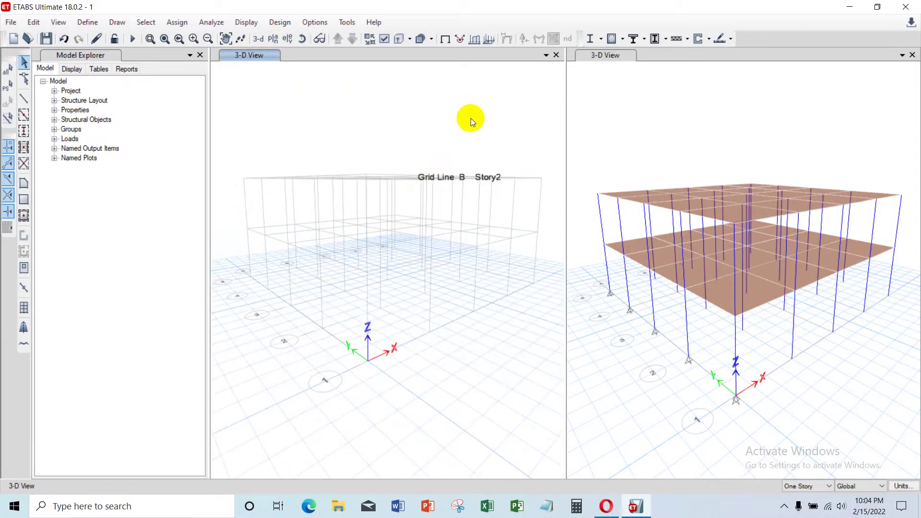
left_click(384, 42)
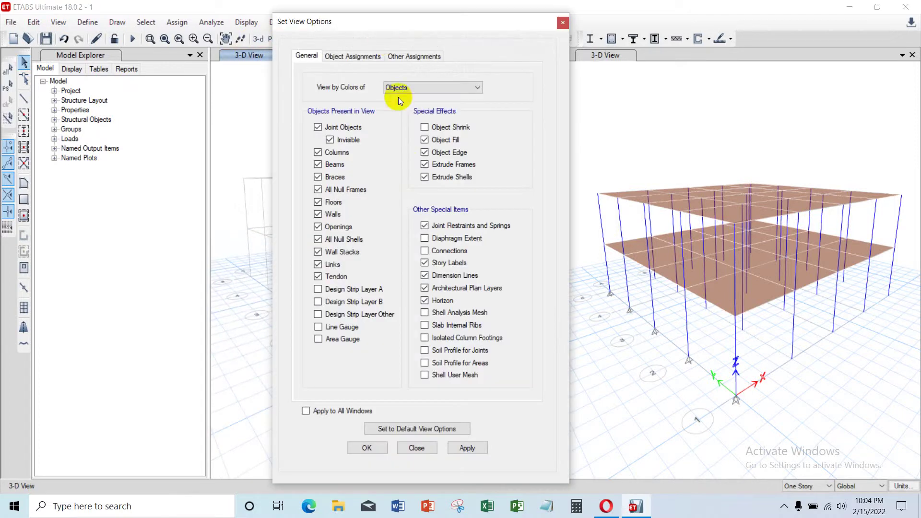
left_click_drag(336, 22, 381, 24)
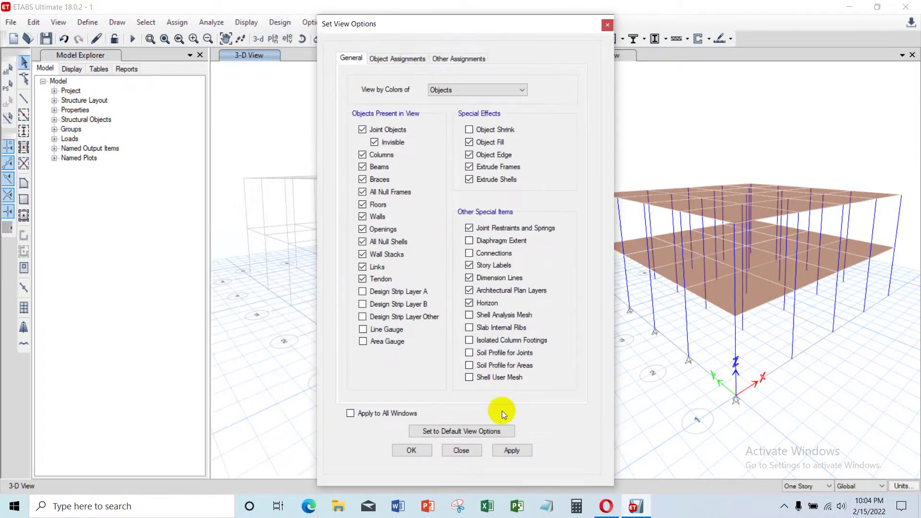
left_click(513, 450)
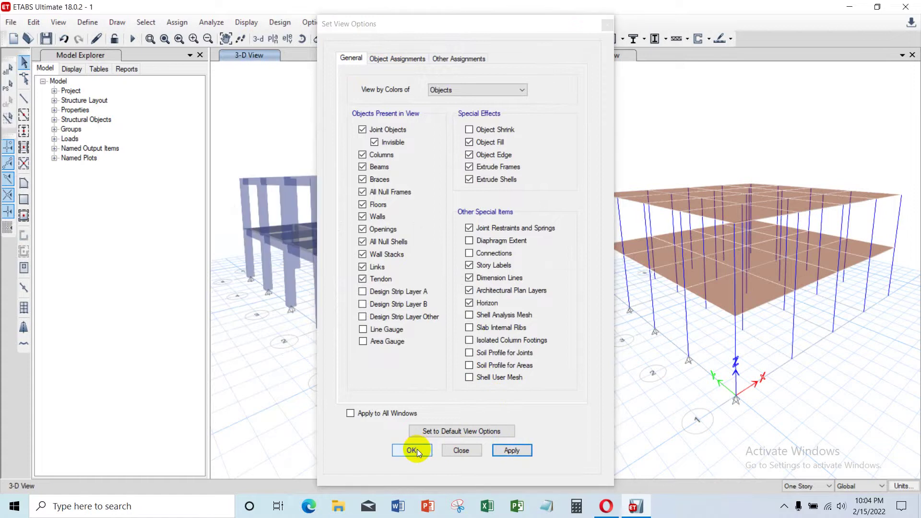
key("Return")
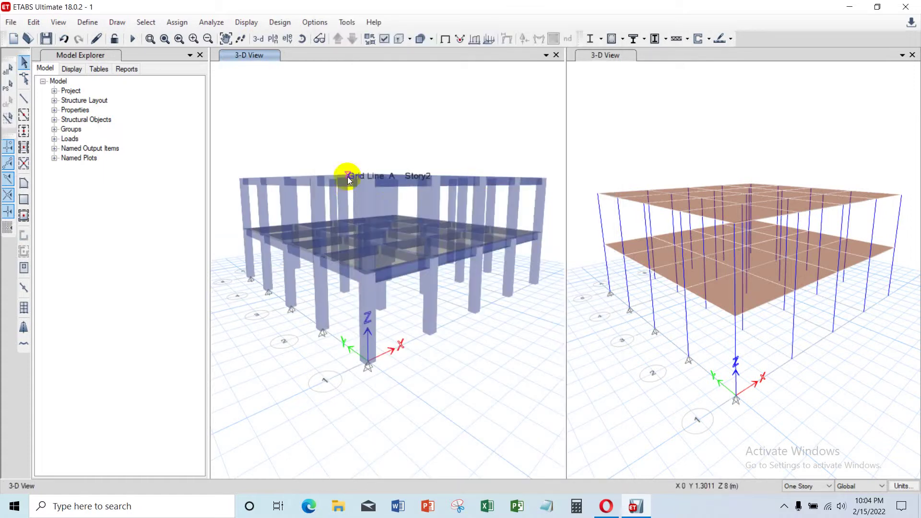
Inspect the extruded beams, columns and slabs from several sides in the 3-D view.
left_click(724, 129)
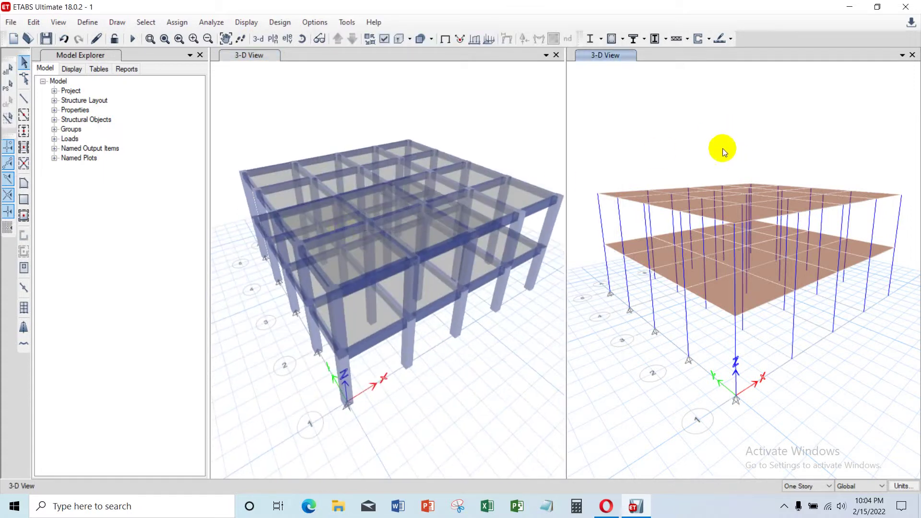
middle_click_drag(490, 207, 445, 239, "shift")
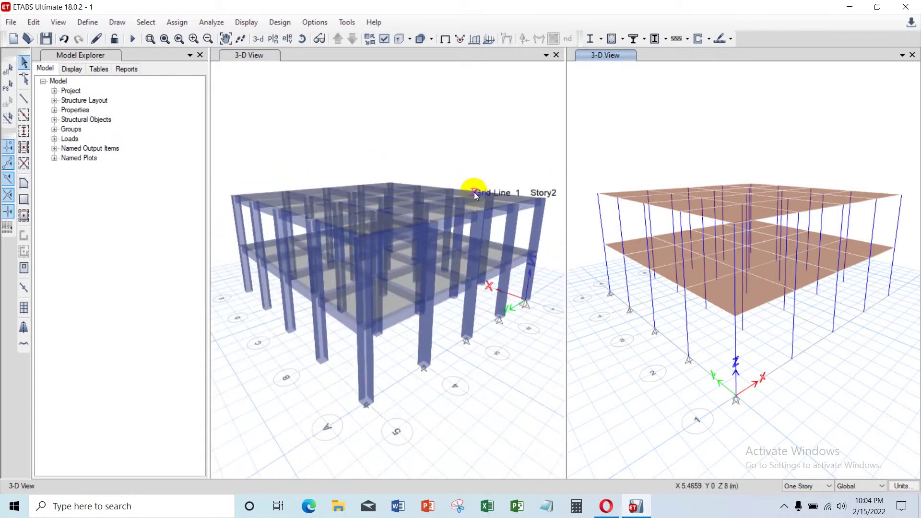
middle_click_drag(470, 185, 396, 182, "shift")
middle_click_drag(411, 238, 324, 262, "shift")
middle_click_drag(349, 191, 421, 199, "shift")
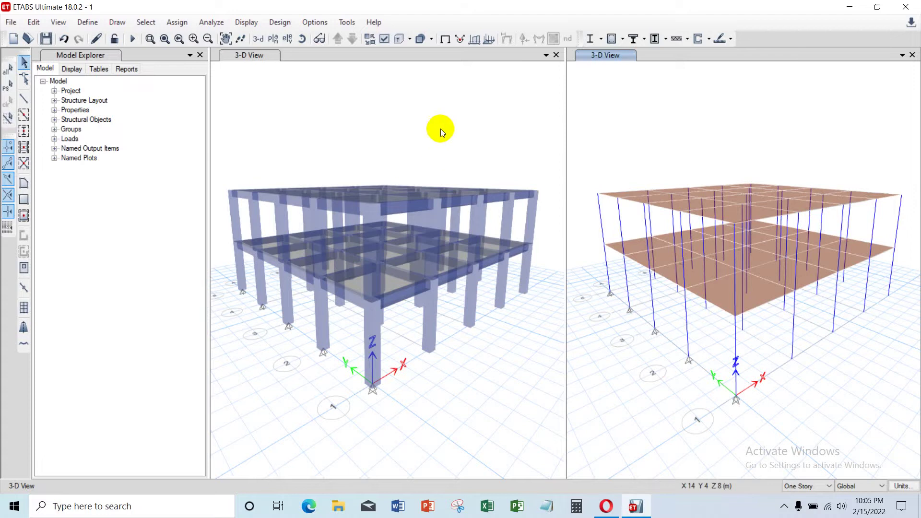
middle_click_drag(417, 152, 384, 87)
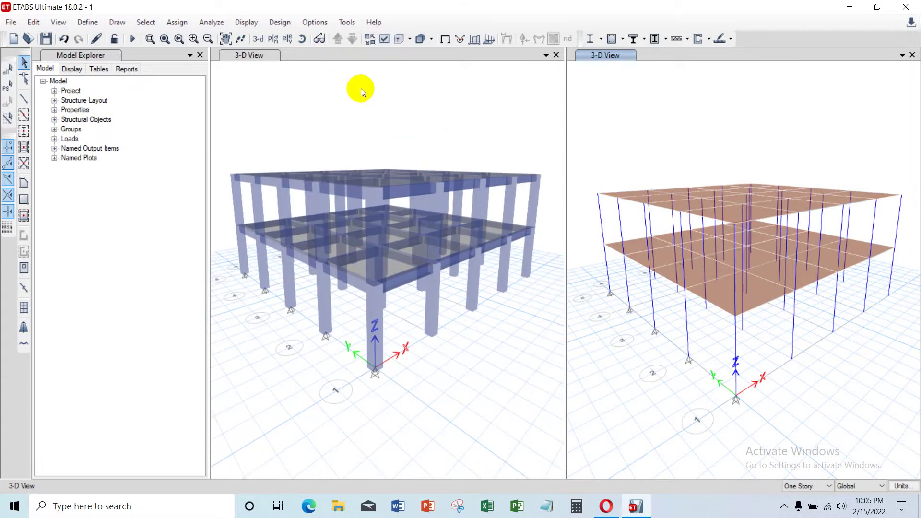
Open the view options for the unextruded 3-D view and apply coloring by Section Properties.
left_click(383, 39)
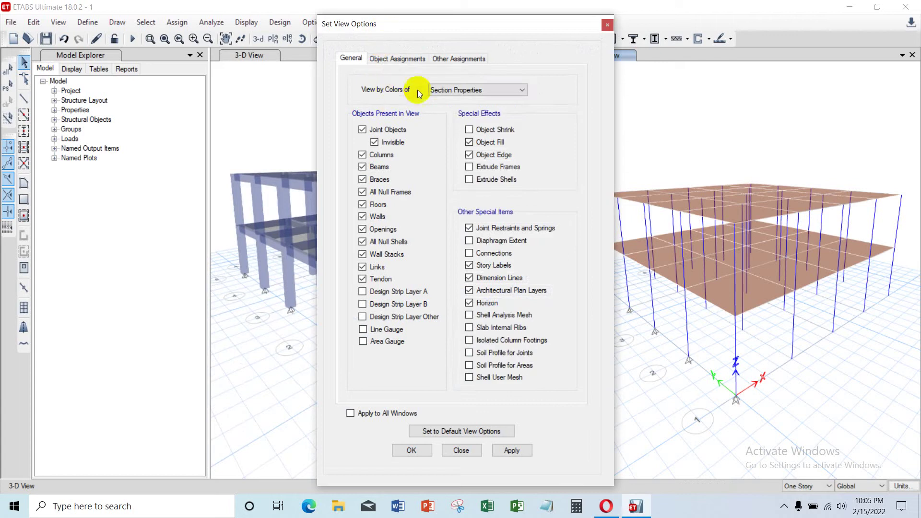
left_click(486, 91)
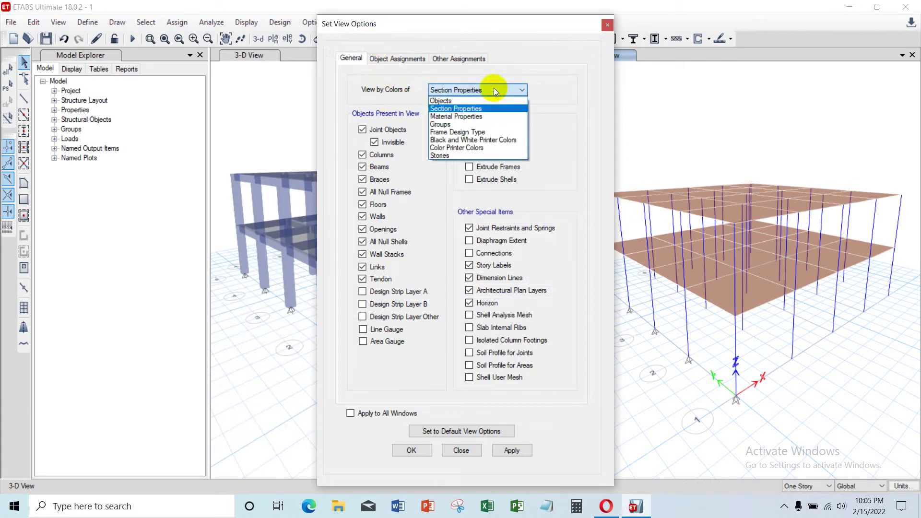
left_click(450, 117)
left_click(453, 89)
left_click(453, 109)
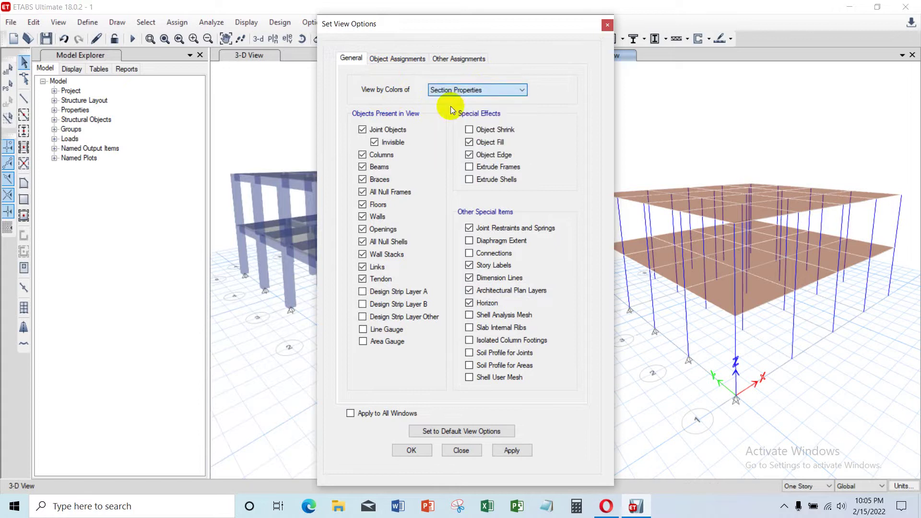
left_click(511, 451)
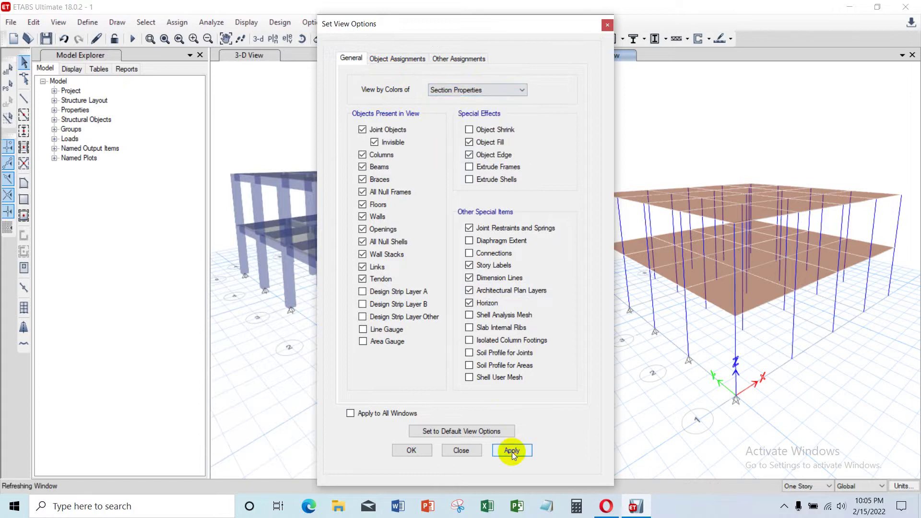
Try coloring the unextruded 3-D view by Frame Design Type, keeping the model visible beside the view options.
left_click(494, 91)
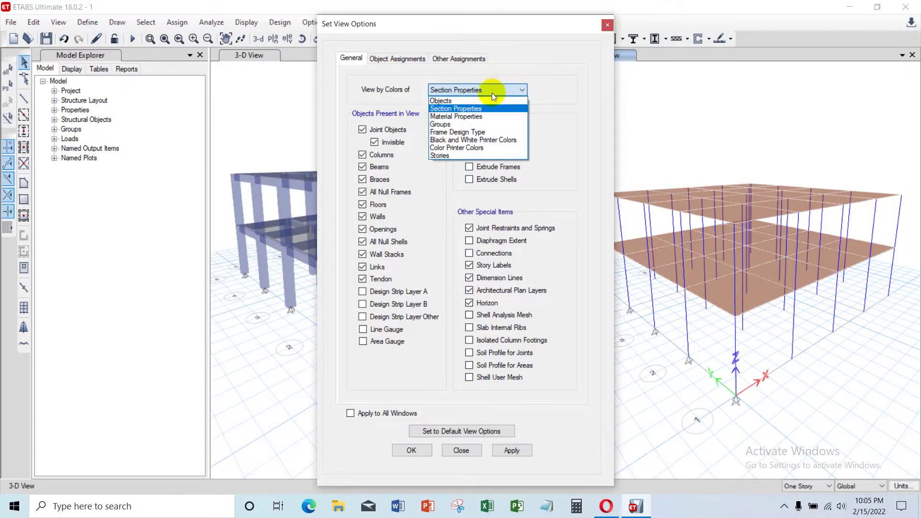
left_click(451, 132)
left_click(512, 451)
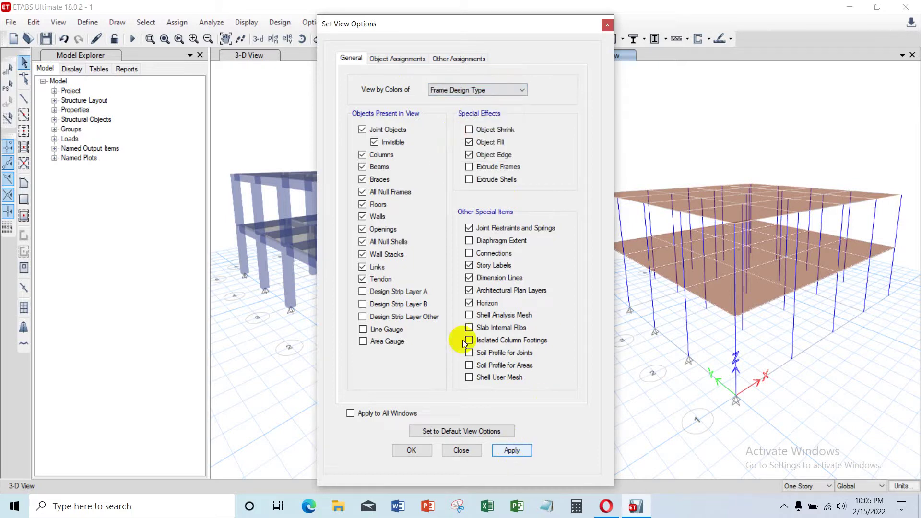
left_click_drag(482, 25, 438, 28)
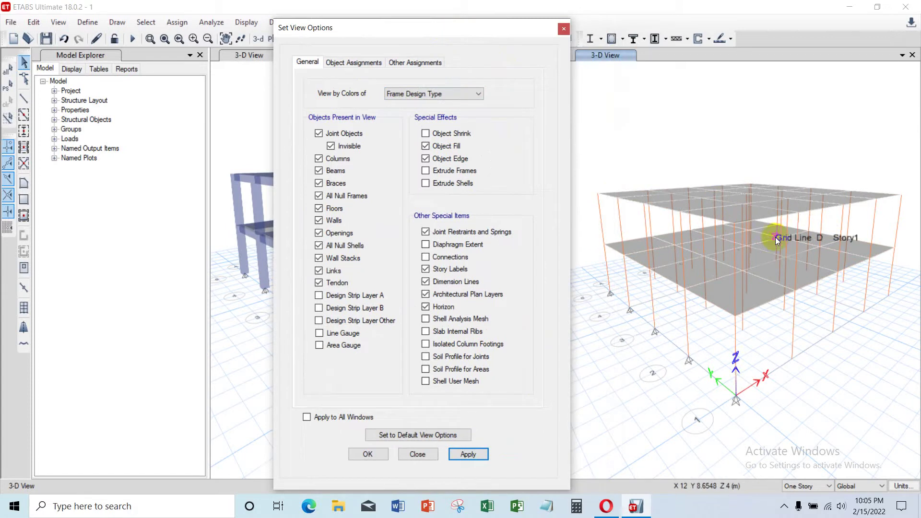
Color the 3-D view by Section Properties and enable Extrude Frames and Extrude Shells for it.
left_click(456, 97)
left_click(404, 114)
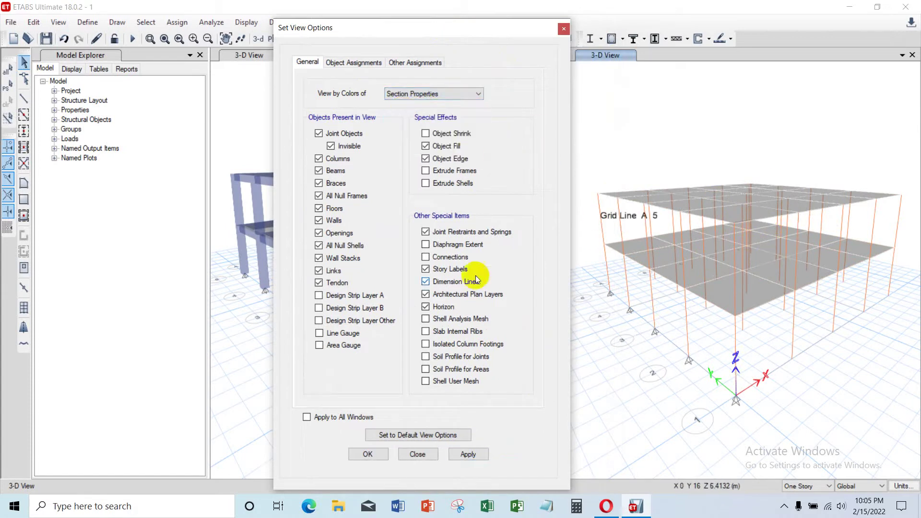
left_click(474, 456)
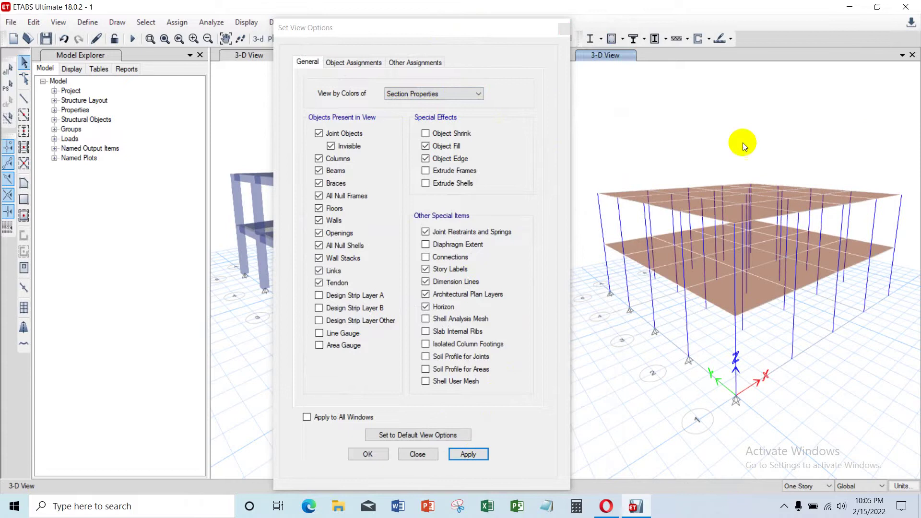
left_click(366, 458)
left_click(425, 170)
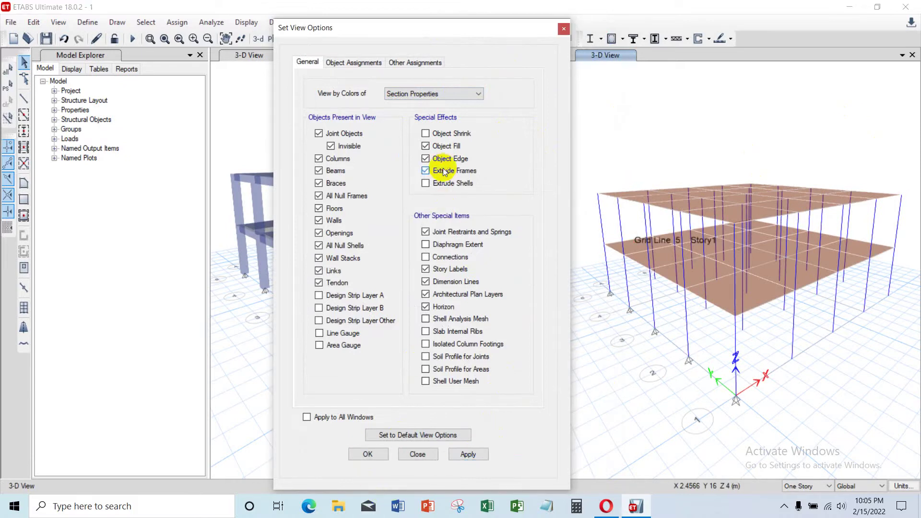
left_click(425, 183)
left_click(463, 454)
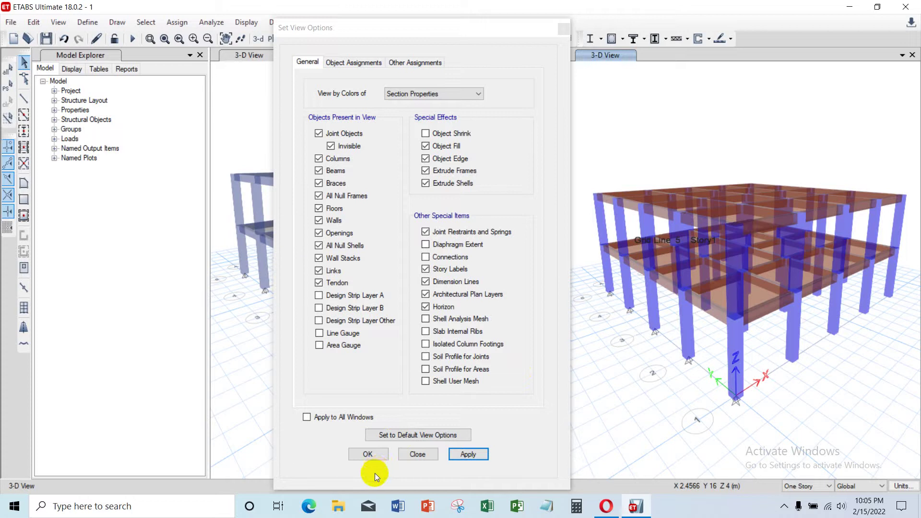
left_click(369, 454)
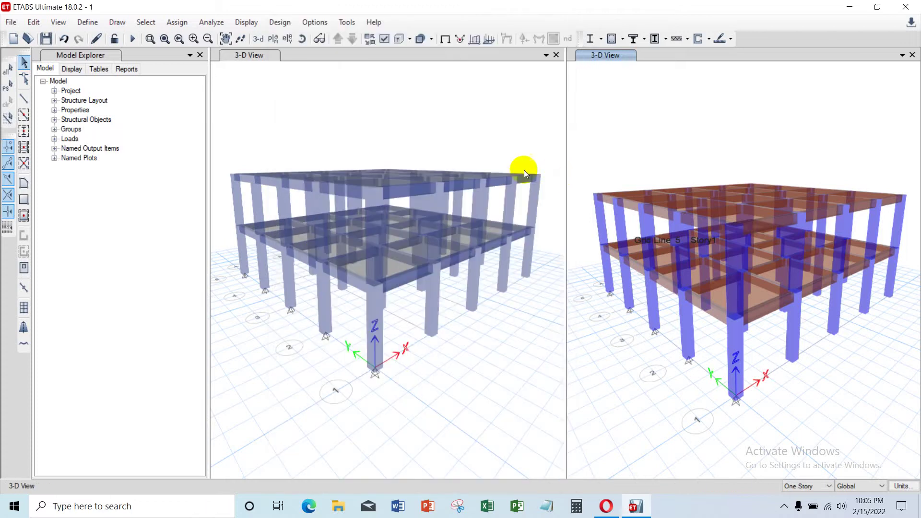
Switch the other 3-D view window to the Story2 plan view.
left_click(272, 38)
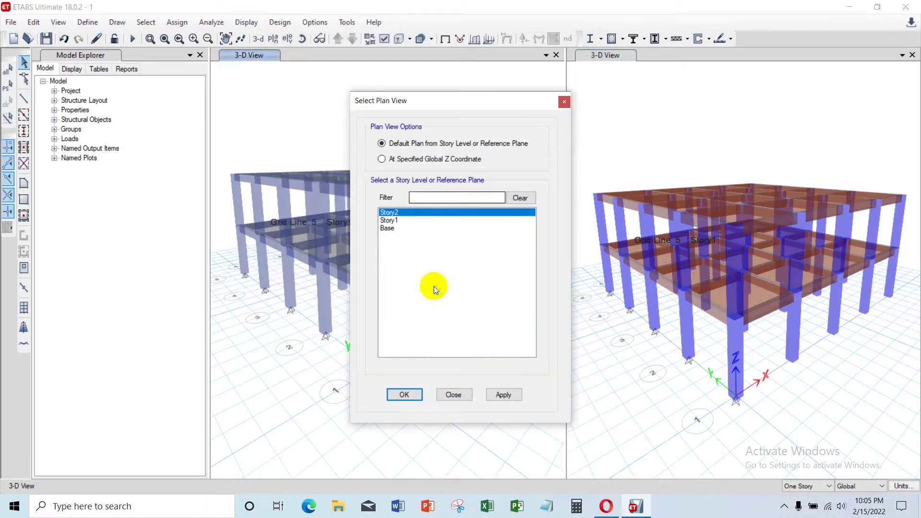
left_click(403, 393)
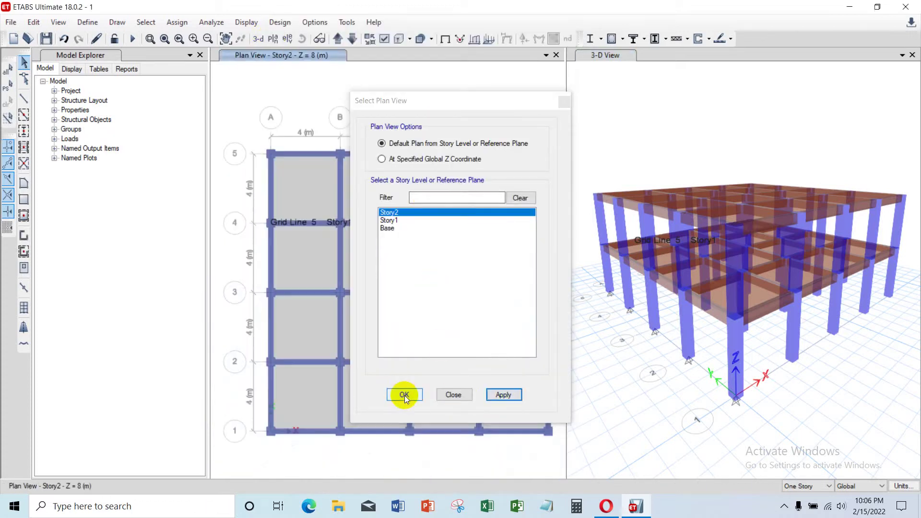
Inspect the extruded, section-colored columns, beams and slabs from several sides and distances in the 3-D view.
left_click(737, 136)
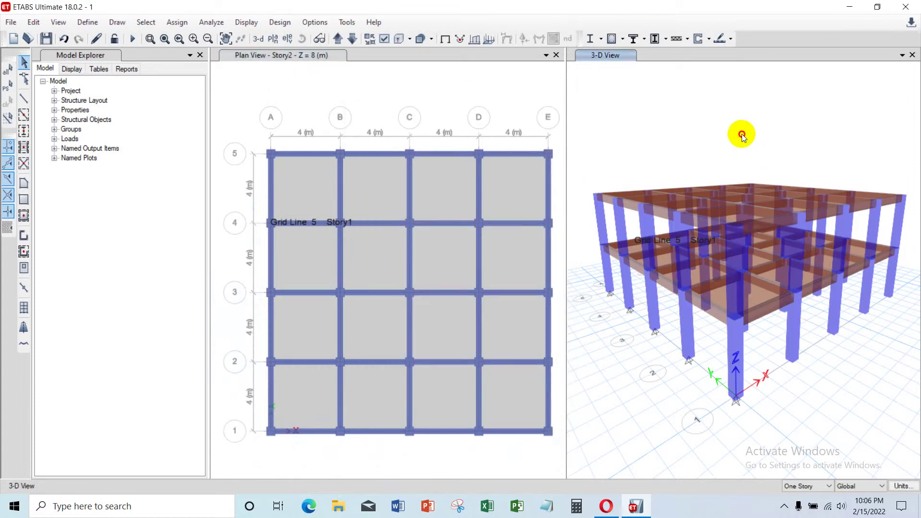
middle_click_drag(737, 137, 675, 234, "shift")
scroll(703, 264, "up", 3)
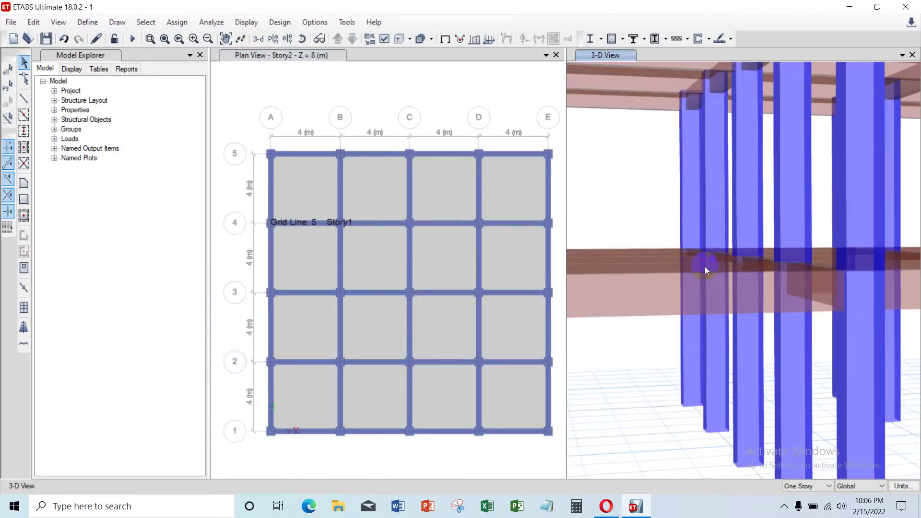
scroll(705, 267, "down", 2)
scroll(687, 257, "up", 1)
scroll(684, 225, "up", 3)
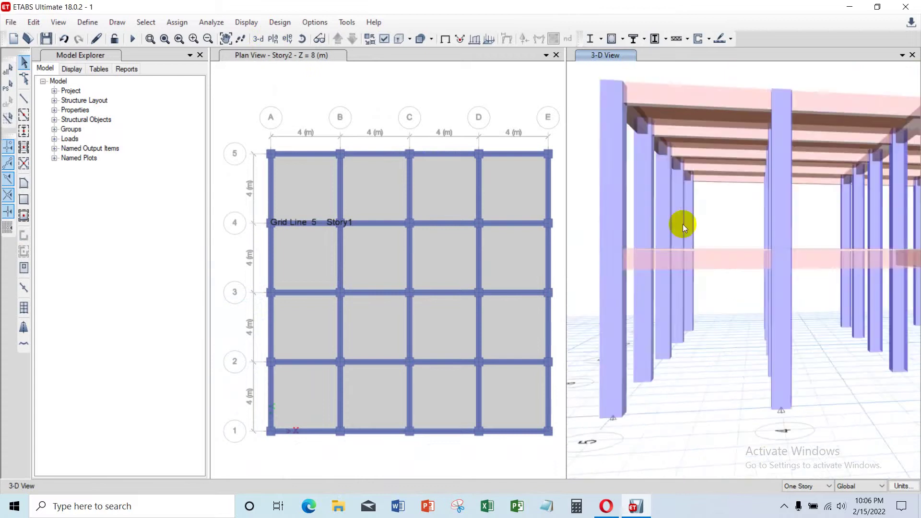
middle_click_drag(683, 223, 665, 255, "shift")
scroll(643, 211, "down", 5)
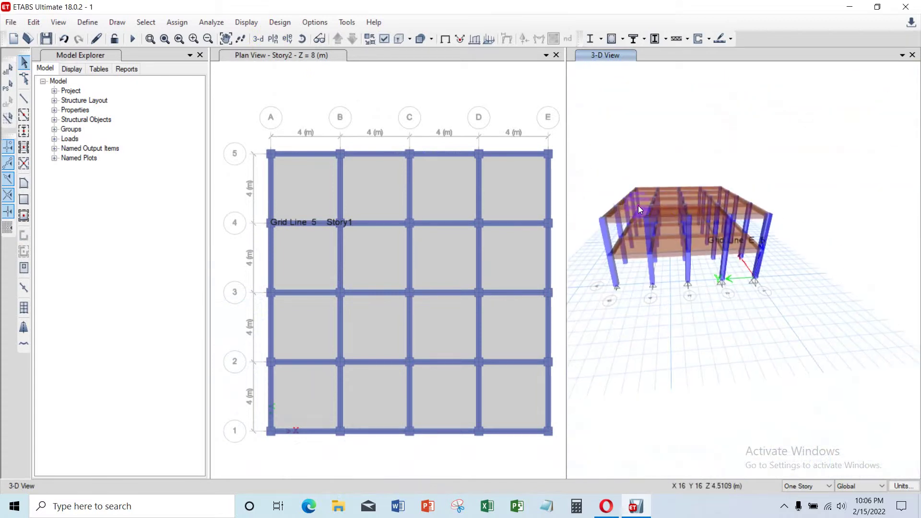
middle_click_drag(638, 206, 742, 259, "shift")
scroll(742, 254, "up", 5)
scroll(718, 250, "down", 1)
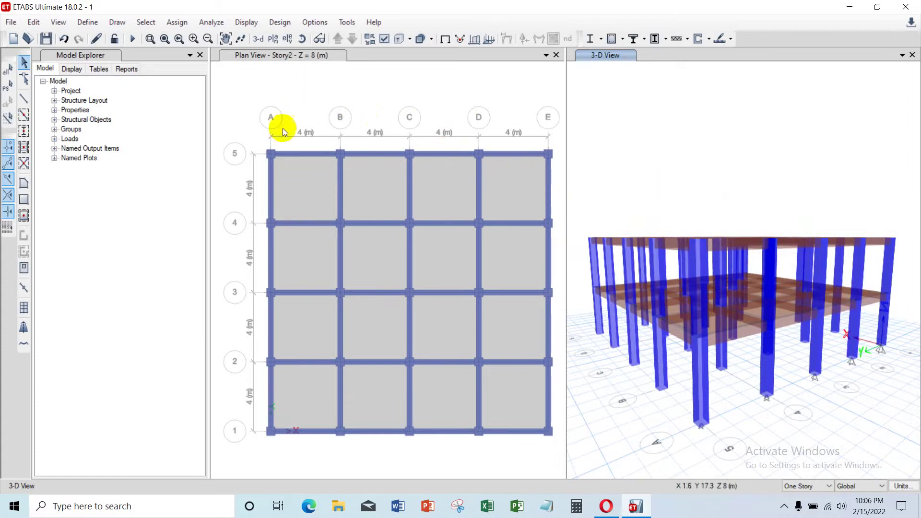
Show the rendered view of the model and examine up close where the Story1 slab meets the edge beams.
left_click(58, 27)
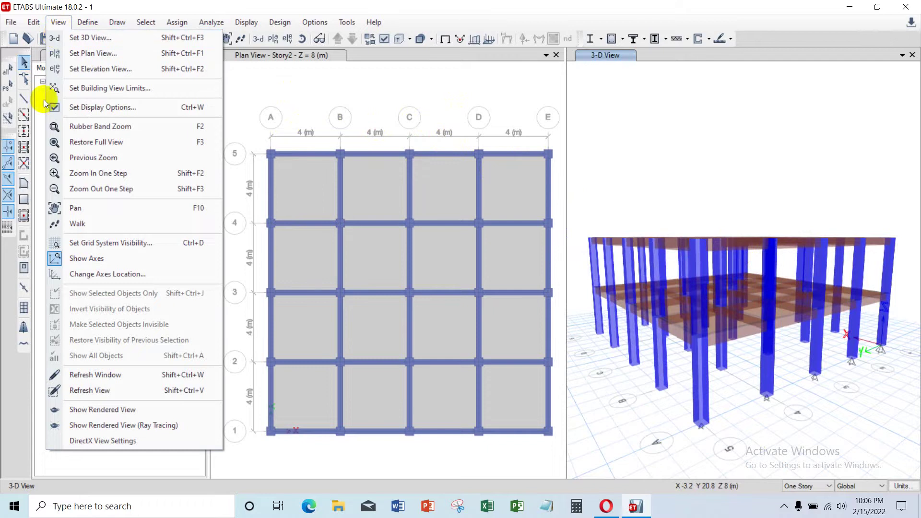
left_click(118, 411)
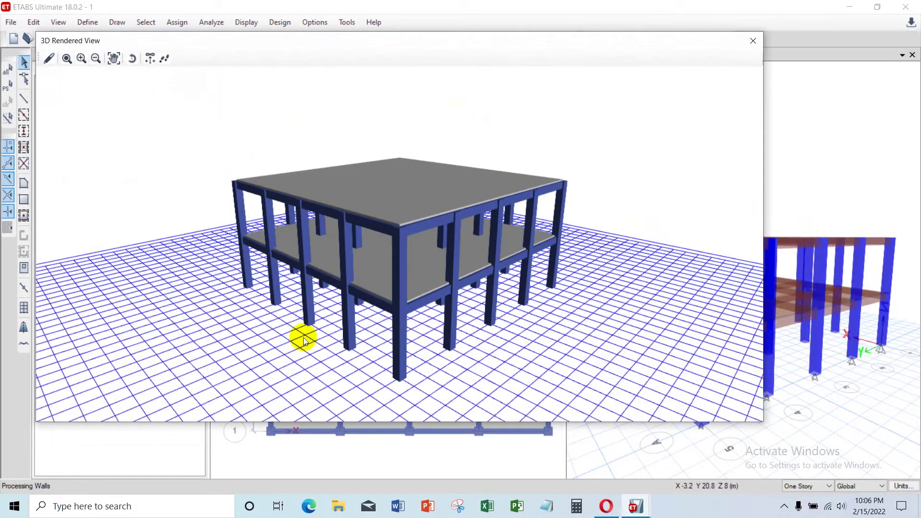
scroll(410, 250, "up", 3)
scroll(414, 252, "down", 2)
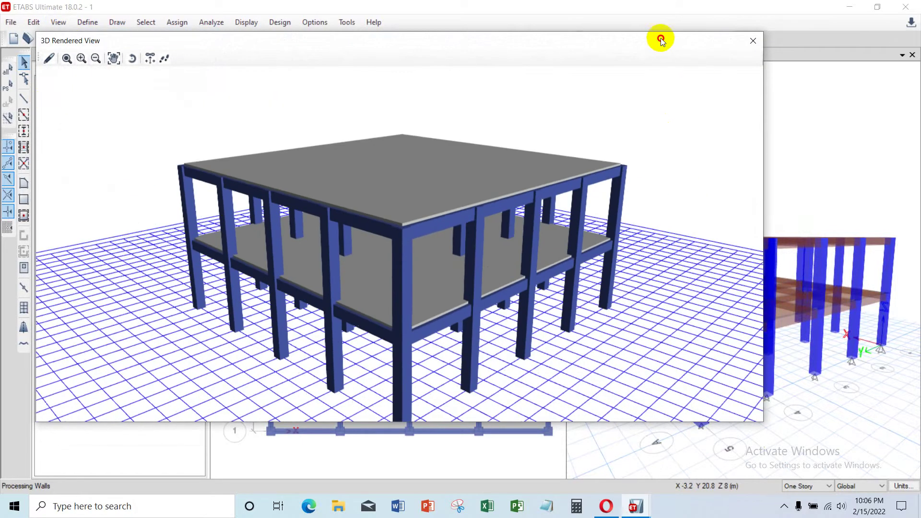
left_click_drag(662, 37, 719, 29)
left_click_drag(457, 211, 505, 269)
scroll(509, 273, "up", 3)
scroll(456, 258, "up", 3)
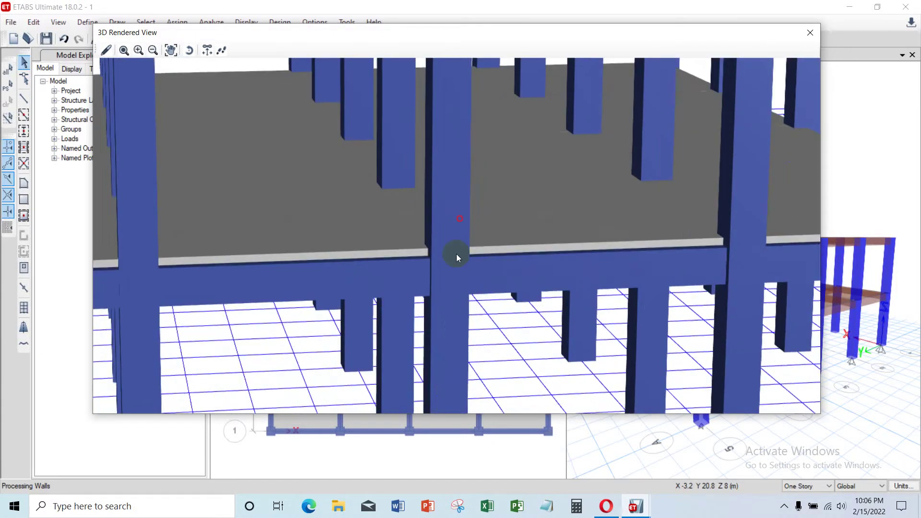
Examine the whole rendered building from the corners and the front, including the underside of the floors, and close the rendered view.
scroll(658, 224, "down", 2)
left_click_drag(664, 224, 480, 295)
scroll(403, 269, "down", 3)
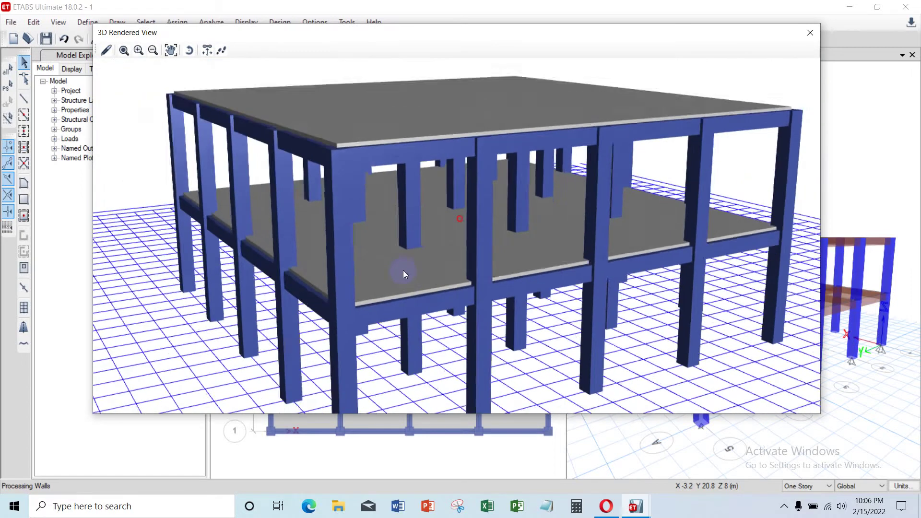
left_click_drag(410, 267, 512, 265)
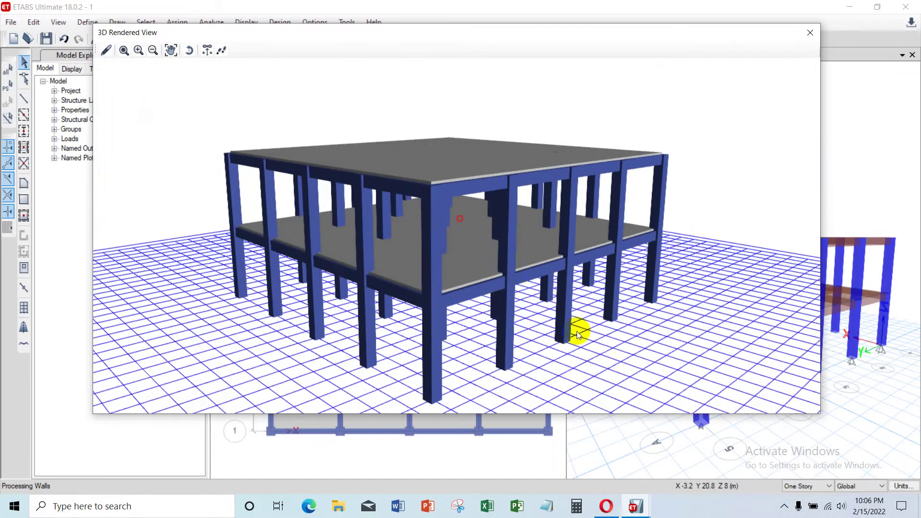
left_click_drag(458, 287, 426, 204)
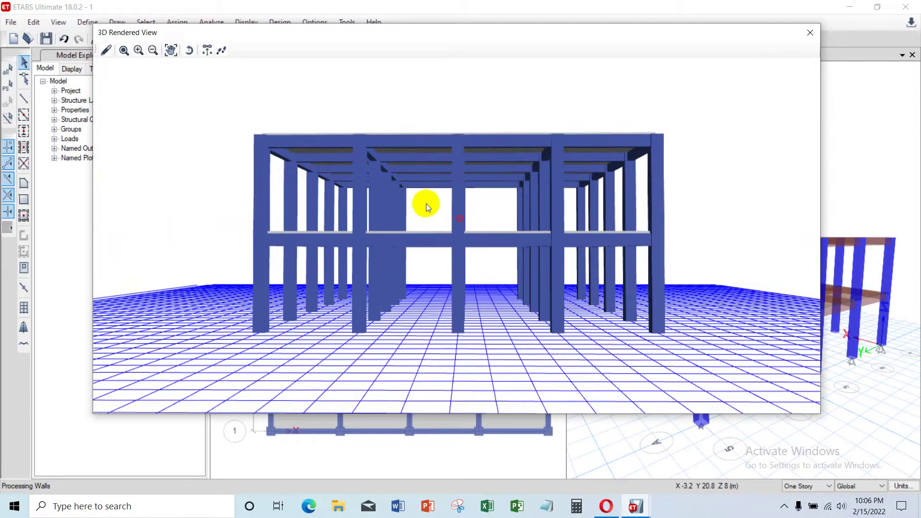
left_click(190, 49)
left_click_drag(530, 210, 857, 59)
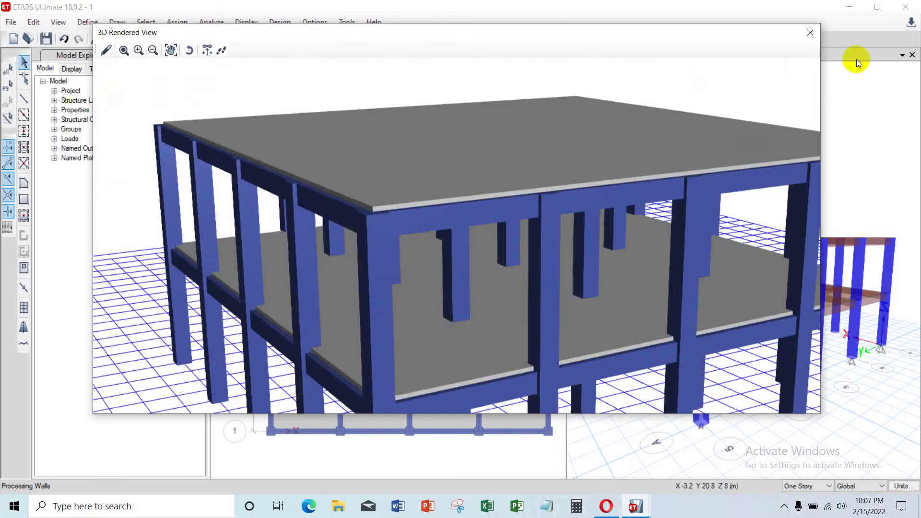
left_click(809, 32)
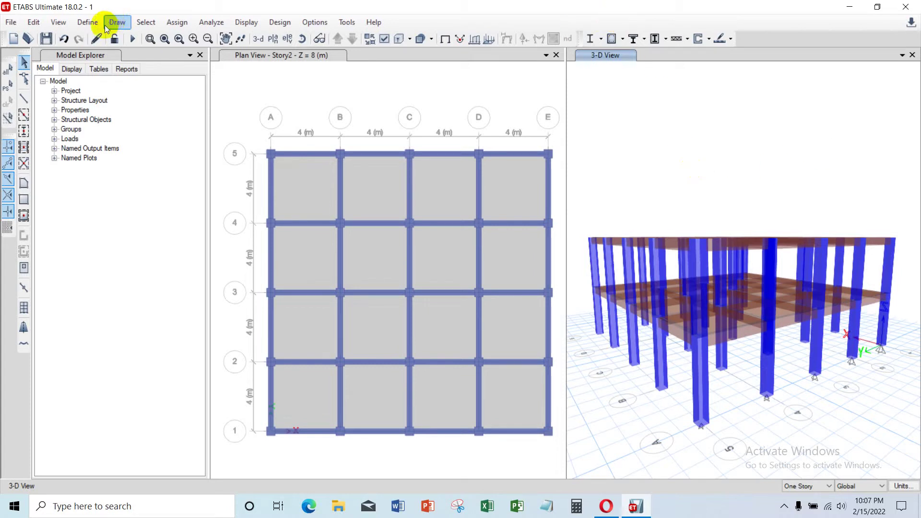
Review the defined load cases and their types, leaving the dialog without changes.
left_click(85, 25)
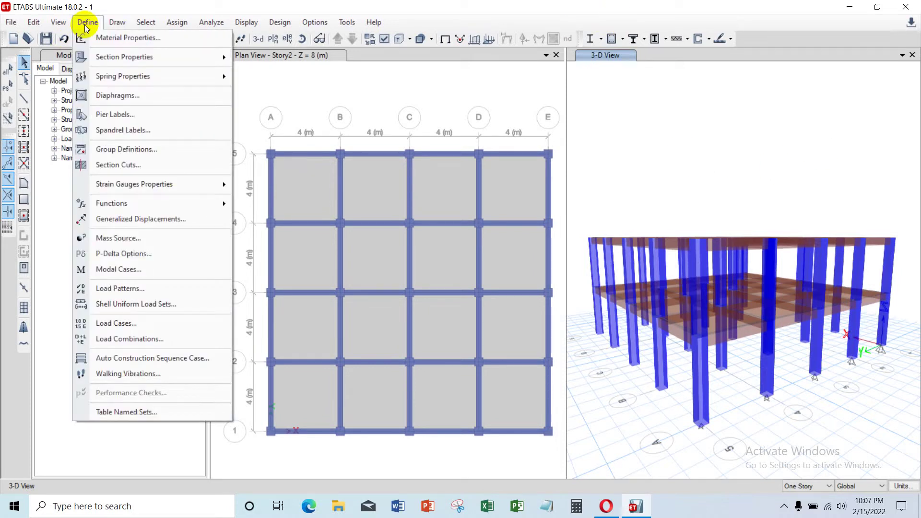
left_click(128, 324)
left_click_drag(454, 151, 446, 114)
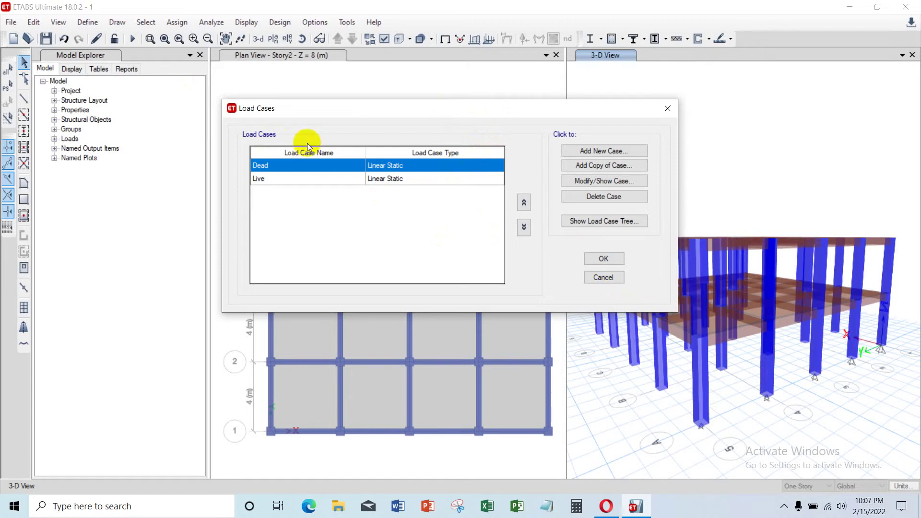
left_click(605, 278)
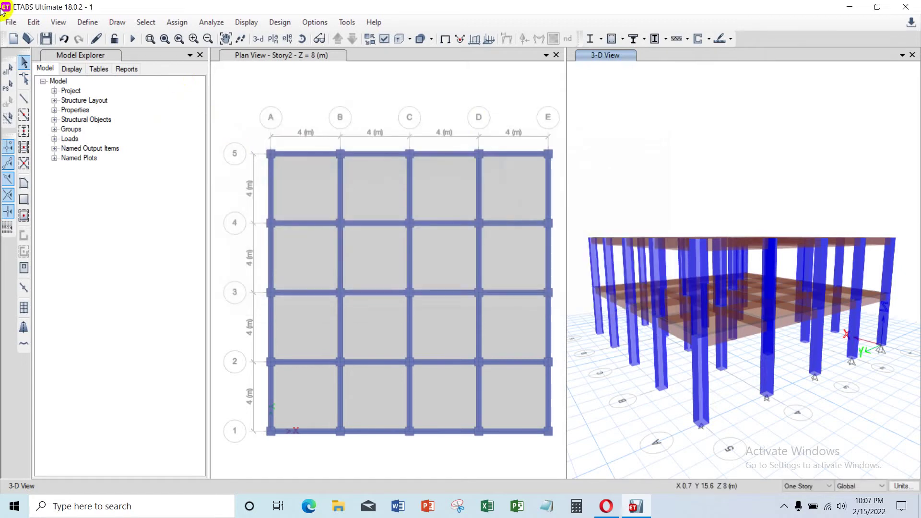
Review the defined load patterns with their types and self weight multipliers, leaving the dialog without changes.
left_click(87, 22)
left_click(141, 293)
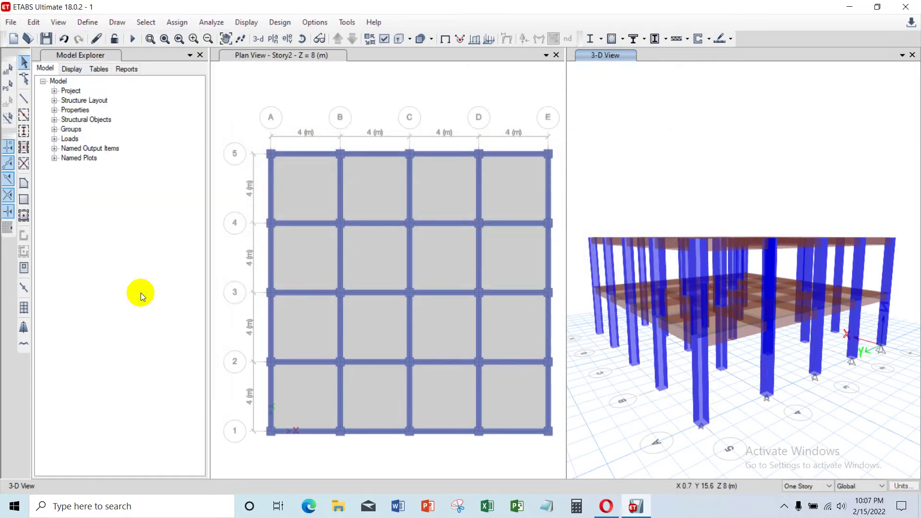
left_click_drag(409, 168, 393, 142)
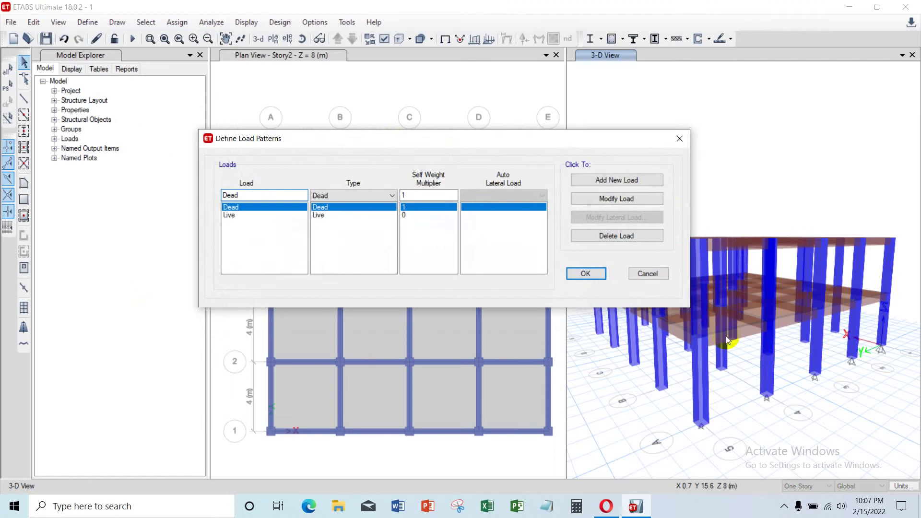
left_click_drag(541, 142, 580, 123)
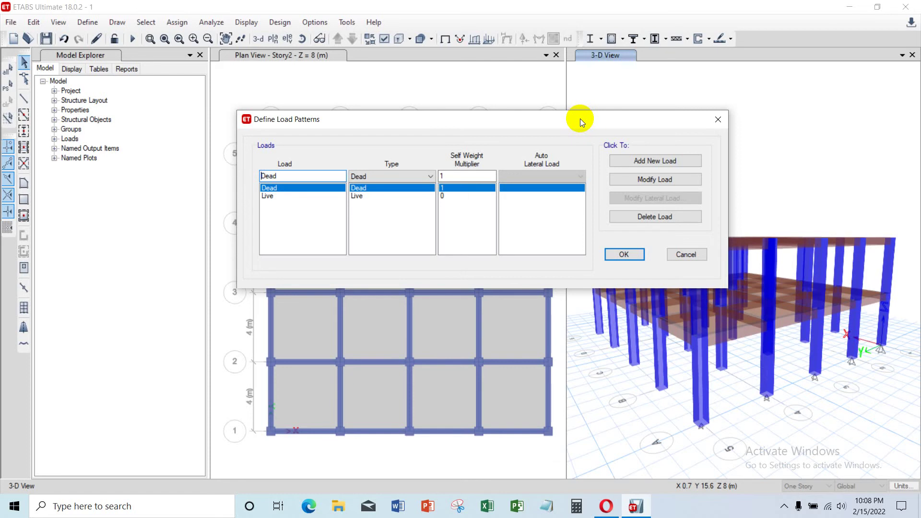
left_click(677, 253)
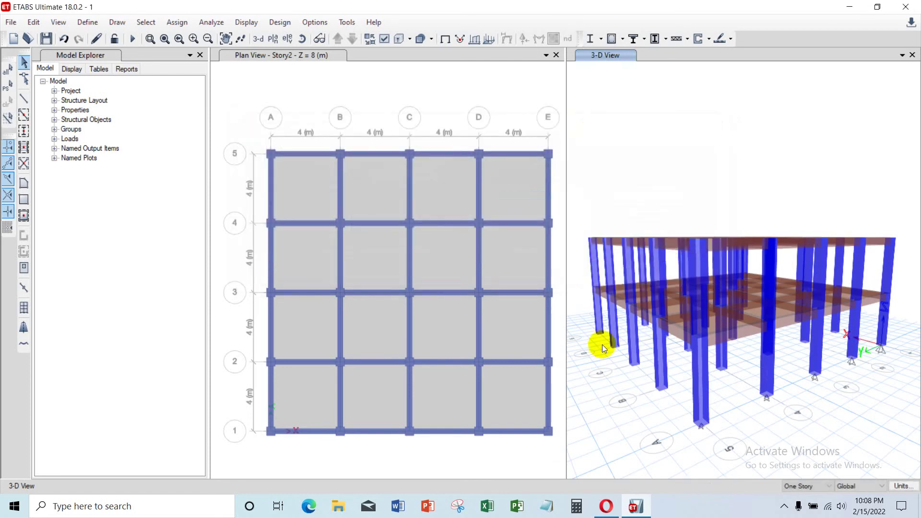
scroll(386, 190, "down", 2)
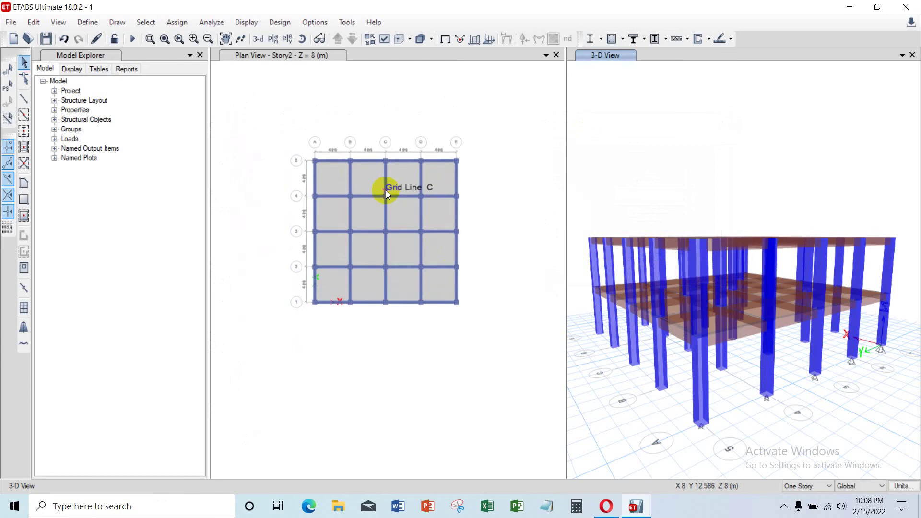
scroll(399, 209, "up", 2)
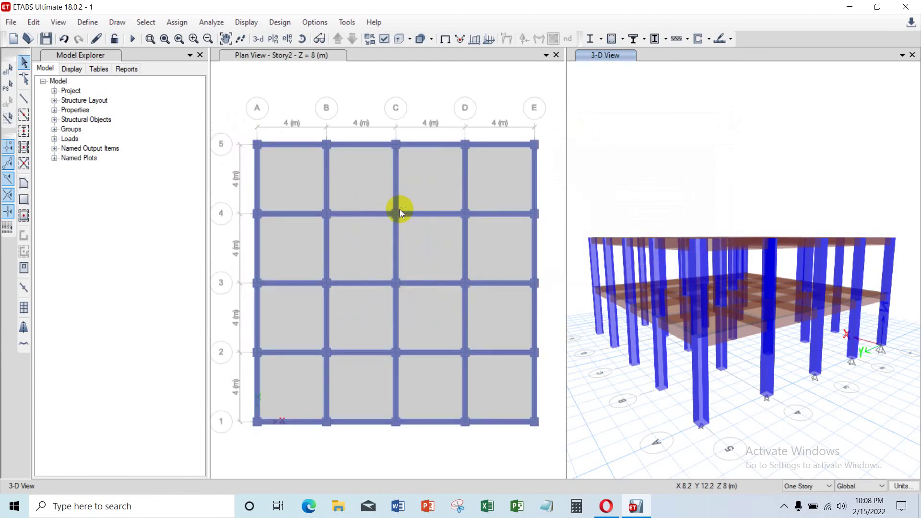